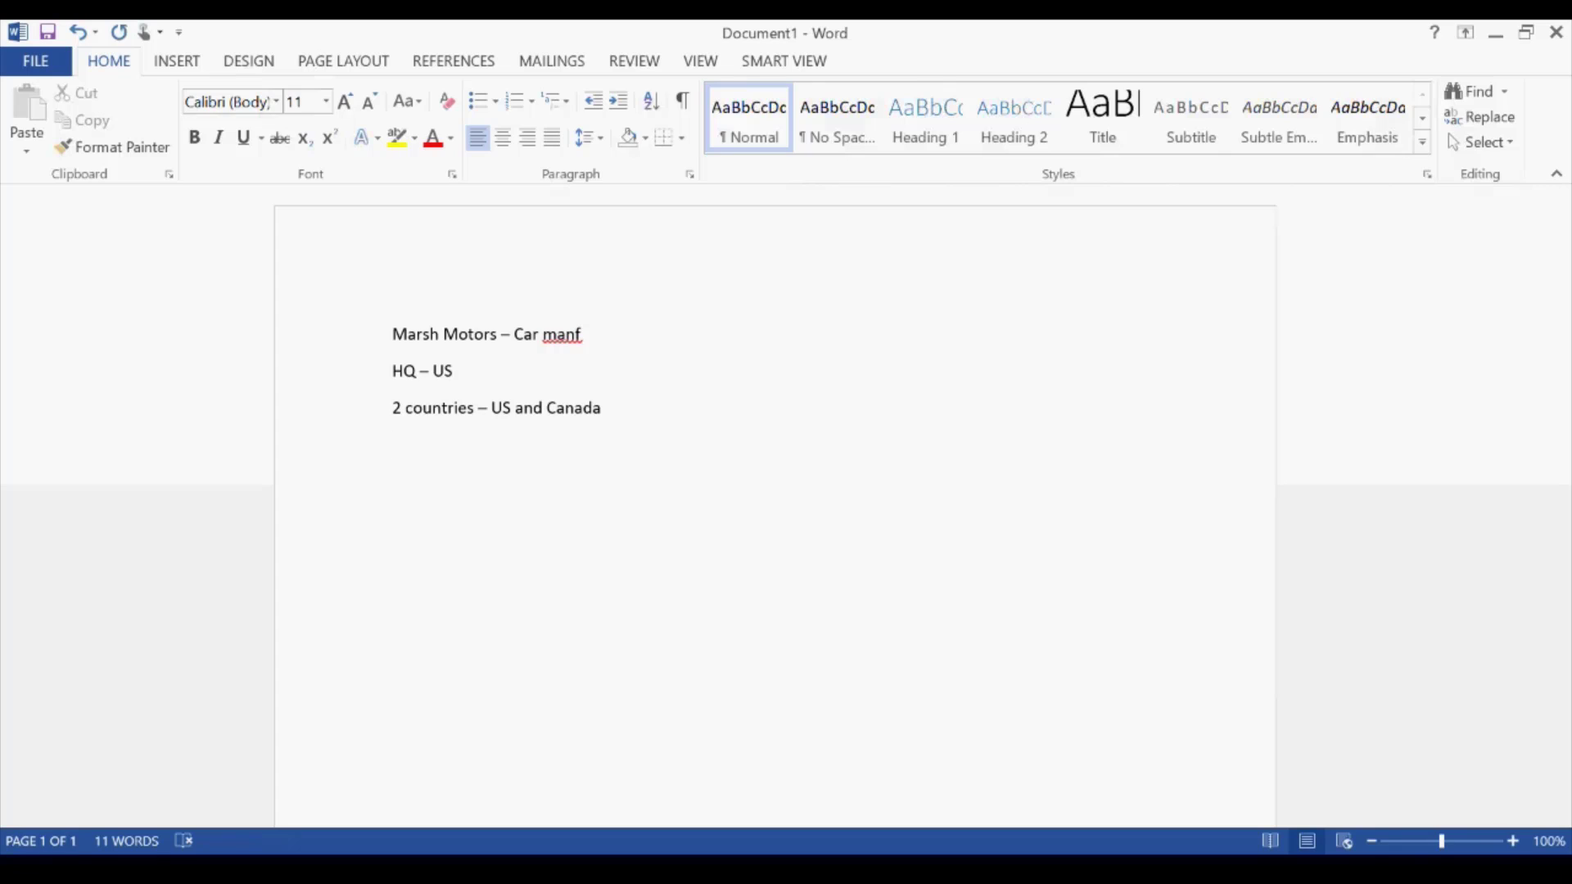
Type the line 'Registrations – Marsh Motors Ltd and Marsh motors services Ltd.'
{"action": "type", "text": "Registrations - Mars"}
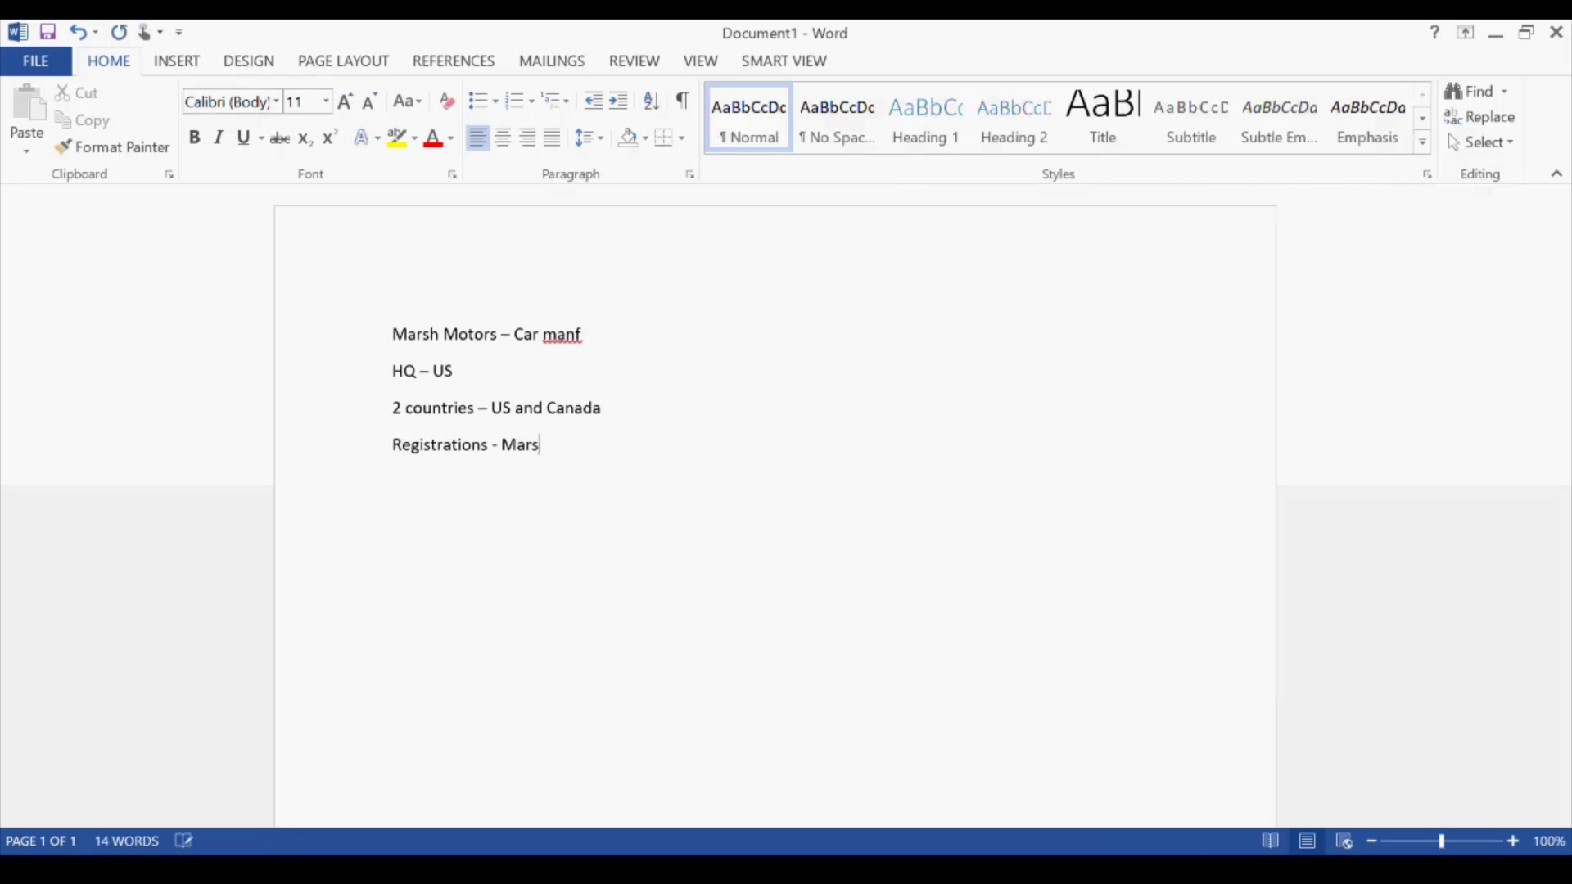
{"action": "type", "text": "h Motors Lt"}
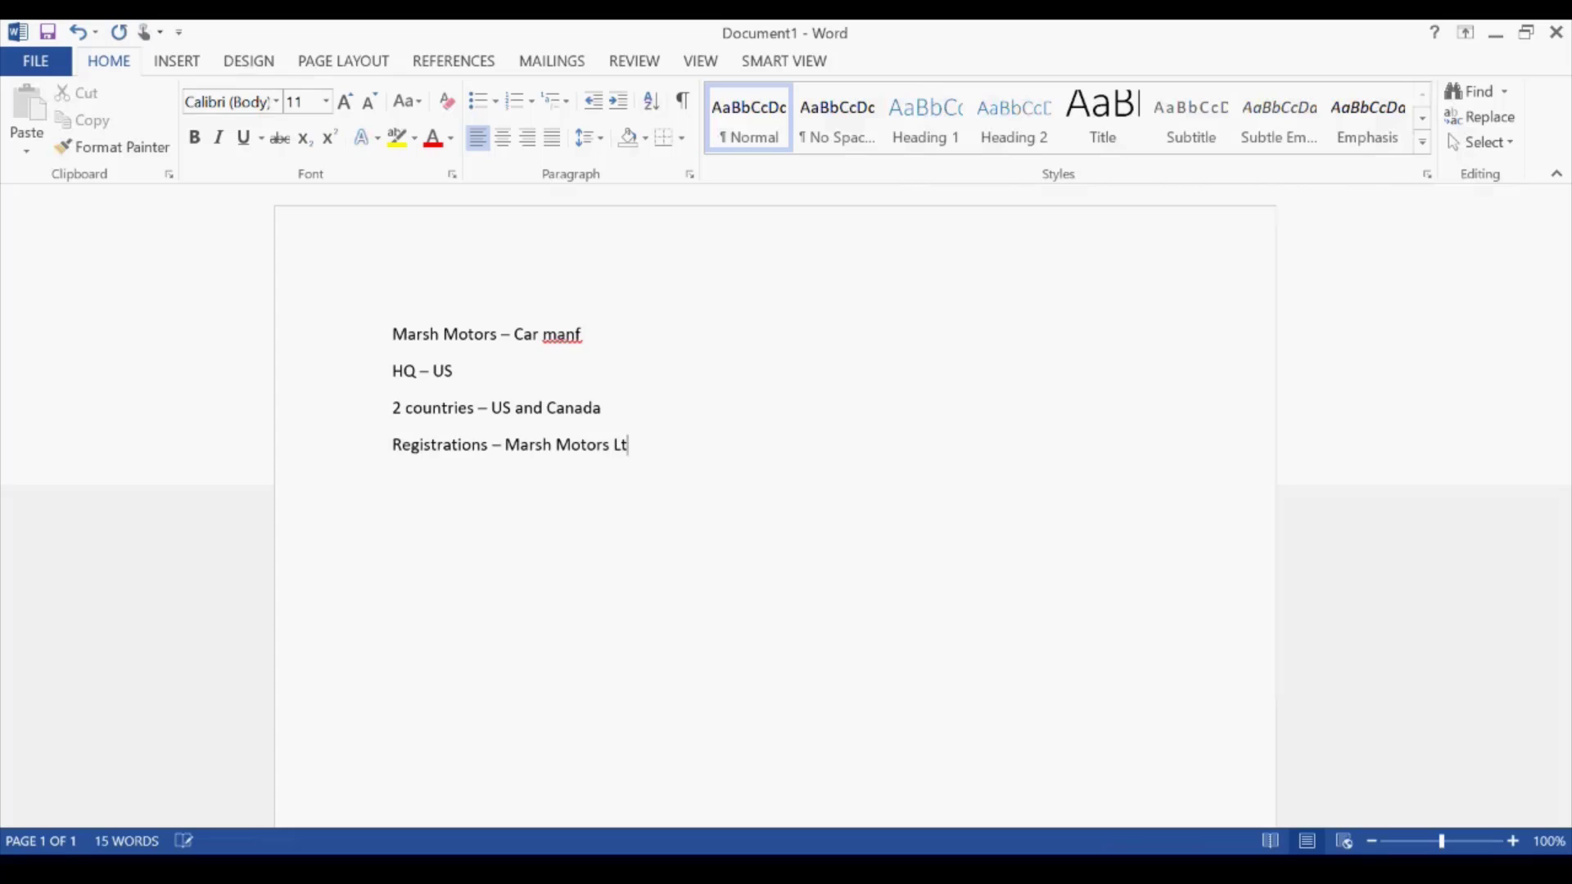
{"action": "type", "text": "d and Marsh motors services Ltd."}
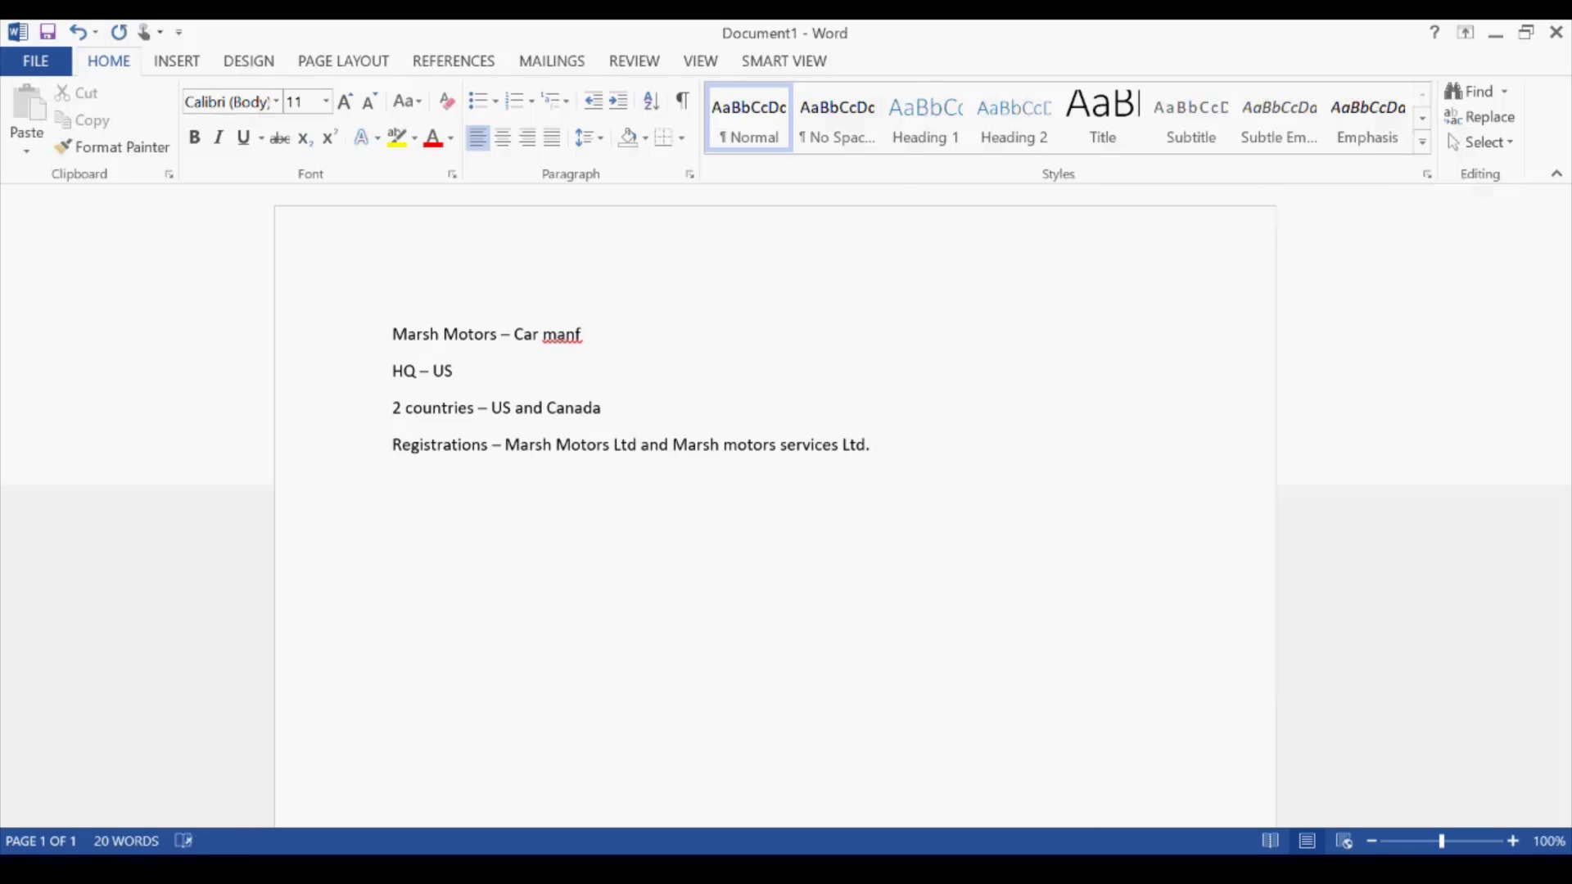
Add a new line below reading 'LOB – Cars, Trucks'
{"action": "key", "text": "Return"}
{"action": "type", "text": "LOB -"}
{"action": "type", "text": " Cars"}
{"action": "type", "text": ", Ta"}
{"action": "key", "text": "BackSpace"}
{"action": "type", "text": "rucks"}
Make the Marsh Motors title line bold
{"action": "left_click", "coordinate": [393, 334]}
{"action": "key", "text": "shift+End"}
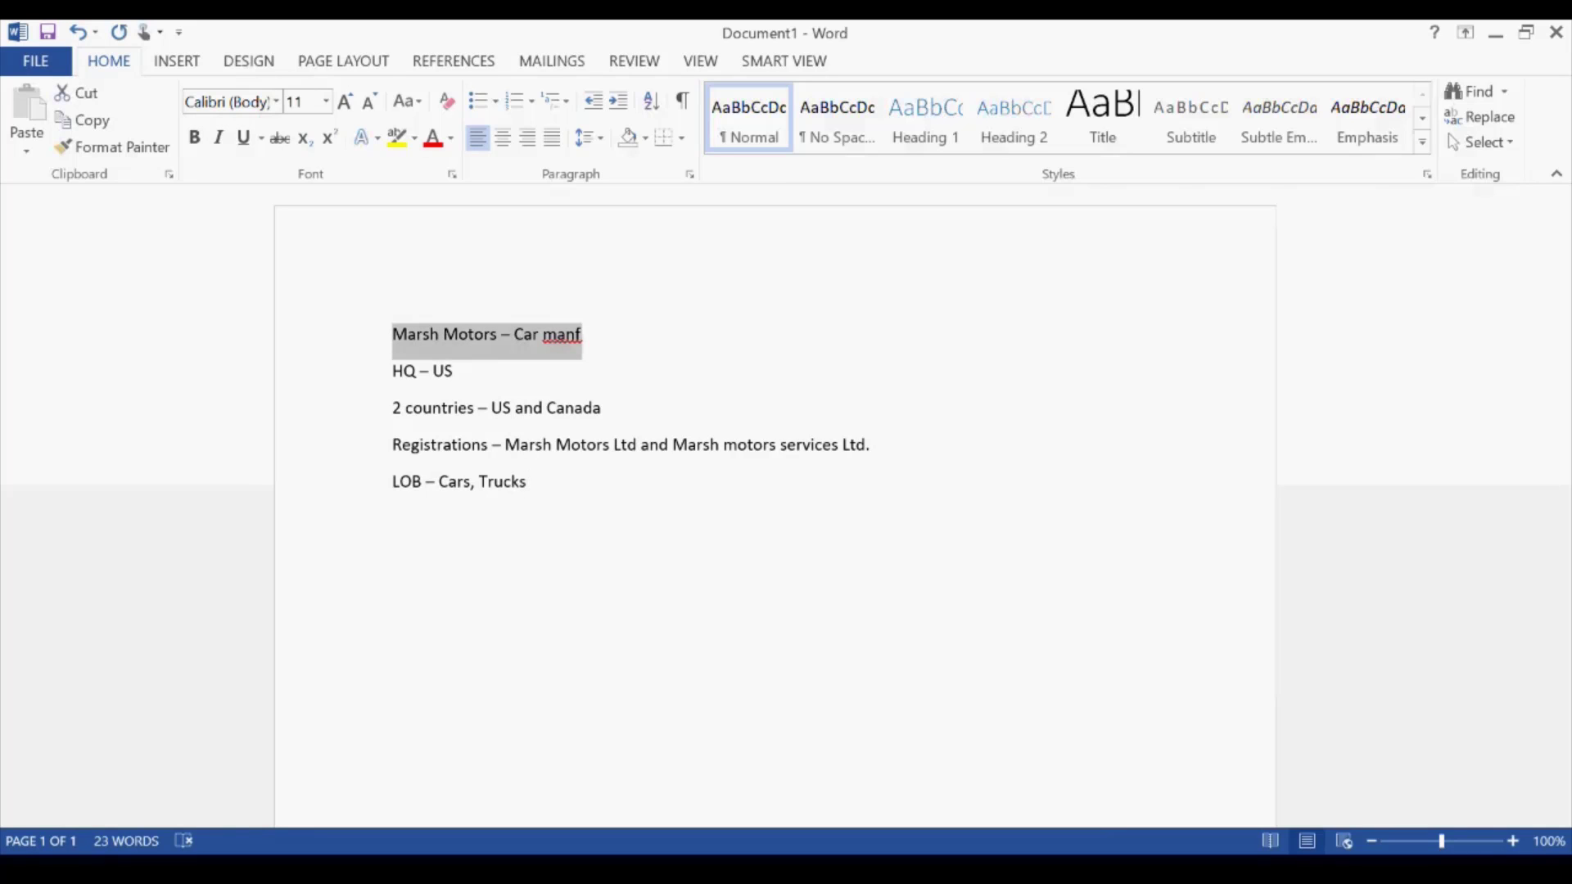
{"action": "key", "text": "ctrl+b"}
Append ', Services' to the LOB line and add '3 Locations US, 1 Canada 1 Manufacturing Plant in US'
{"action": "key", "text": "ctrl+End"}
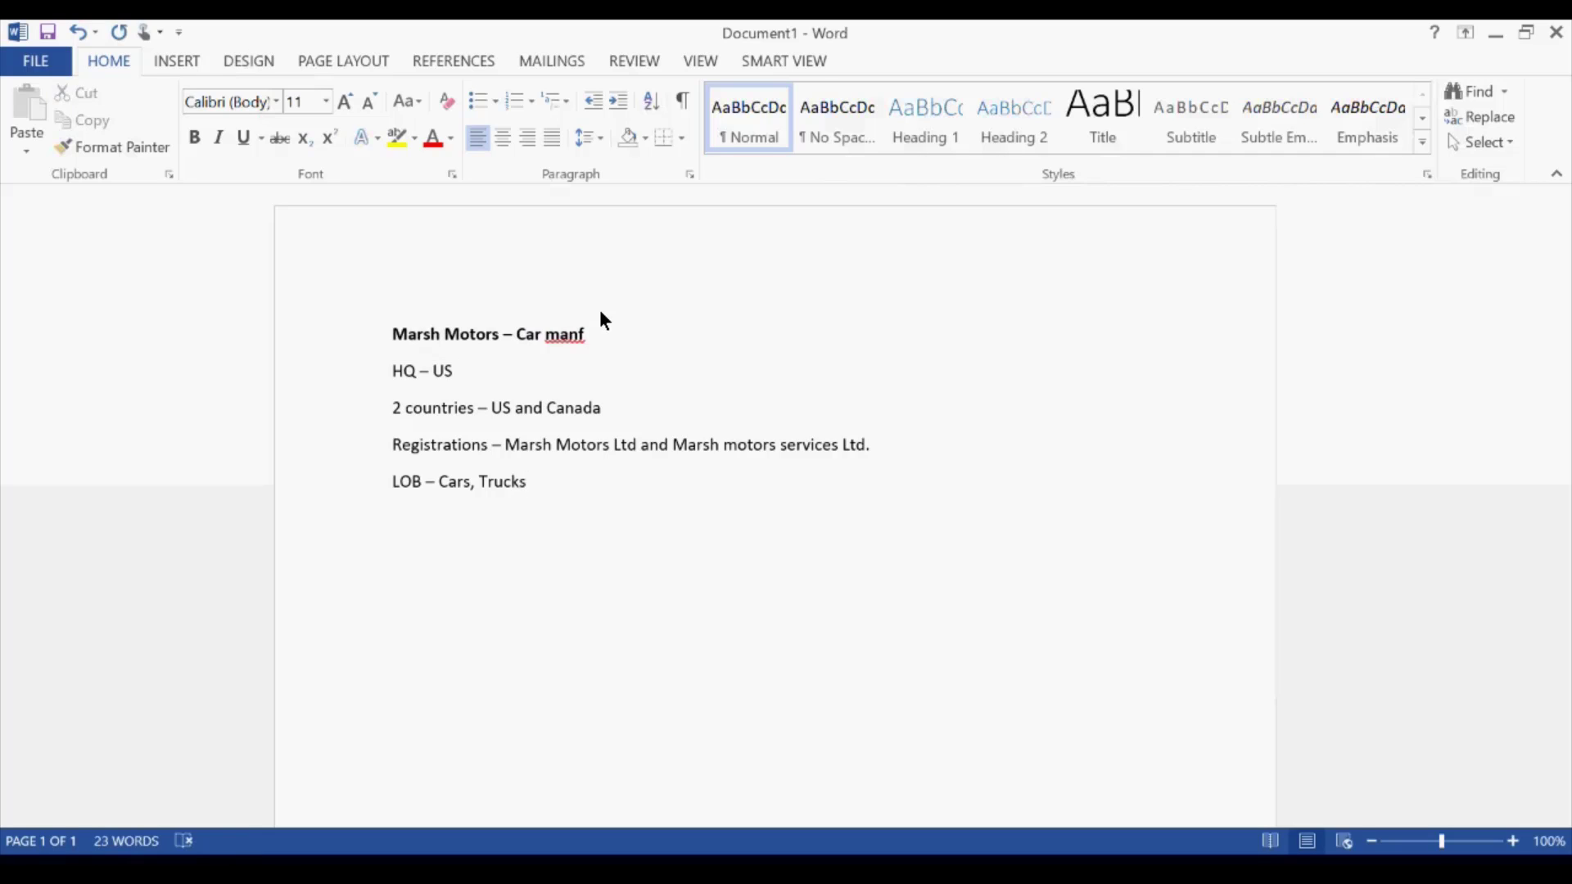
{"action": "type", "text": ", Services"}
{"action": "key", "text": "Return"}
{"action": "type", "text": "3"}
{"action": "key", "text": "BackSpace"}
{"action": "type", "text": "3 Locations US"}
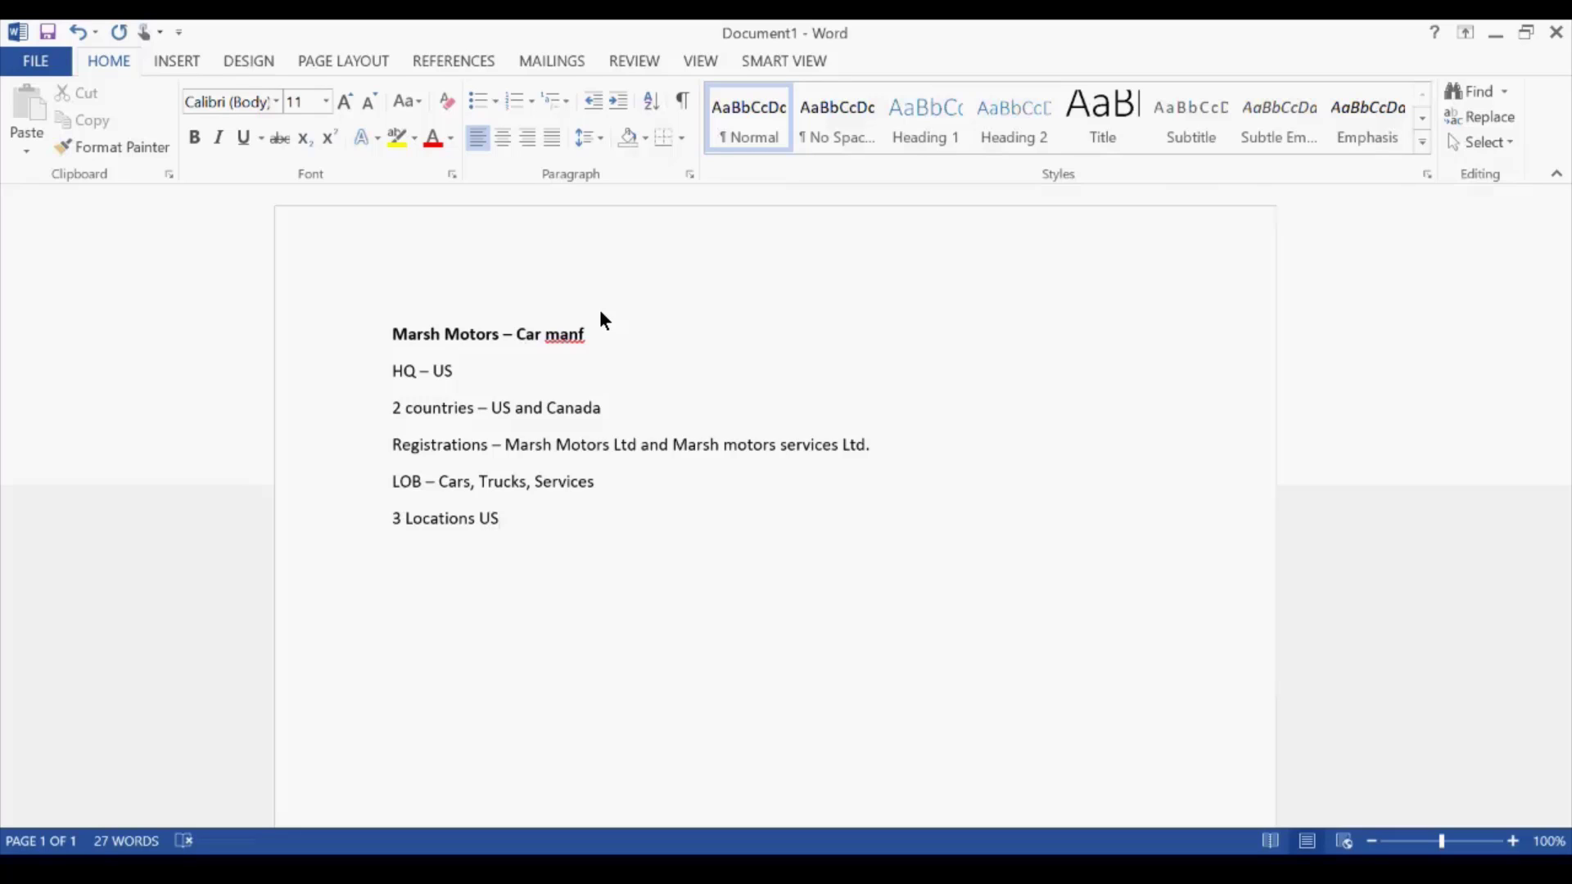
{"action": "type", "text": ", "}
{"action": "type", "text": "1 Ca"}
{"action": "type", "text": "nada "}
{"action": "type", "text": "1 Man"}
{"action": "type", "text": "ufacturing Plant in"}
{"action": "type", "text": " US"}
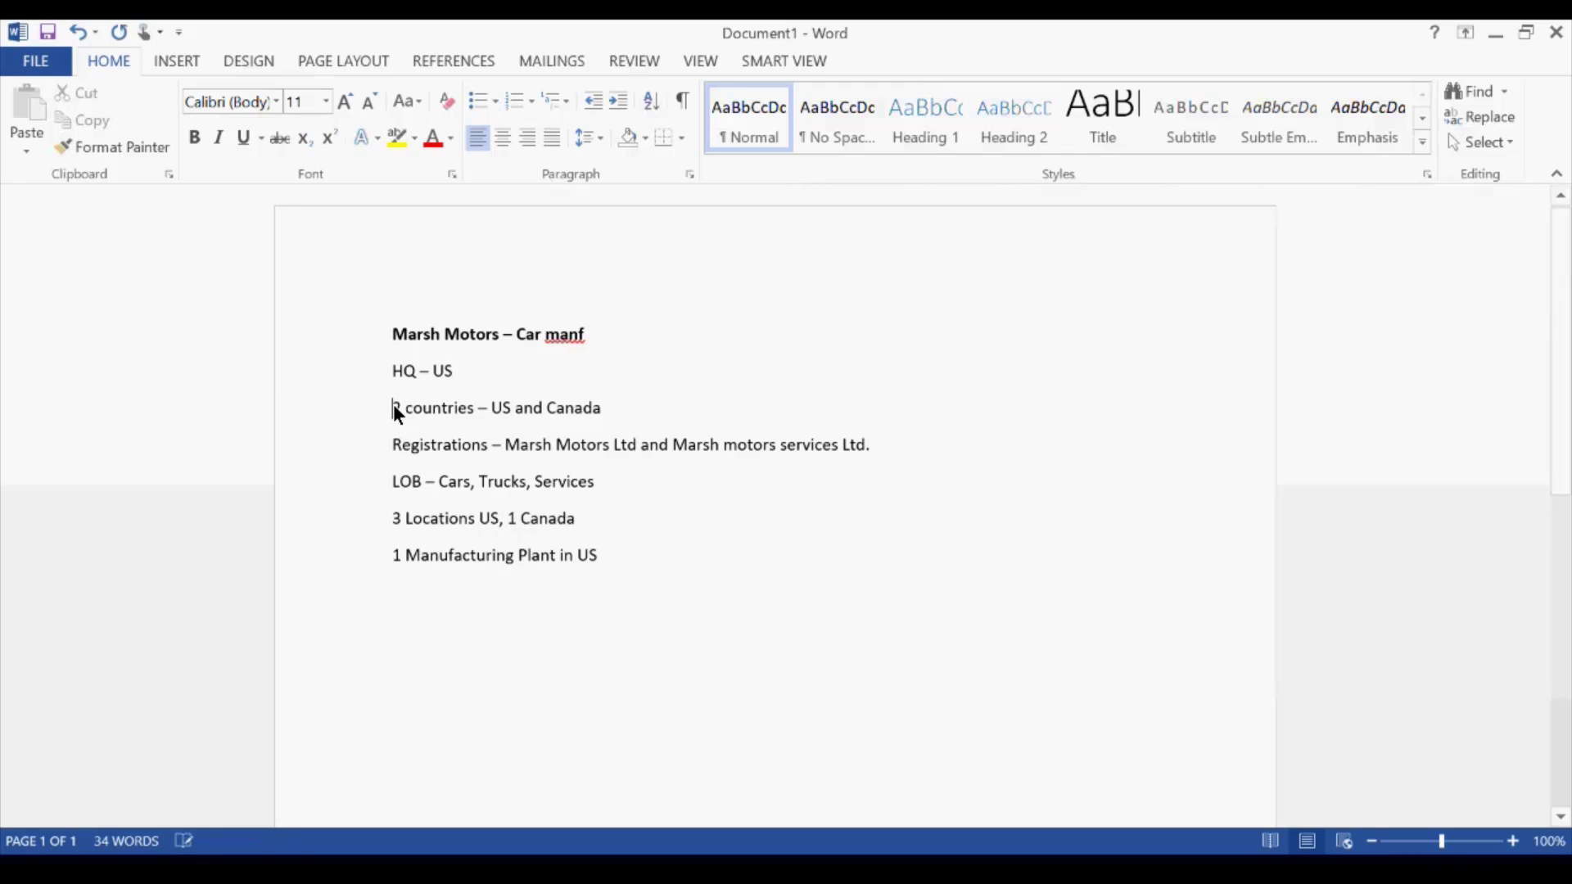
Turn the five fact lines into a numbered list, 1 to 5
{"action": "key", "text": "ctrl+z"}
{"action": "key", "text": "Home"}
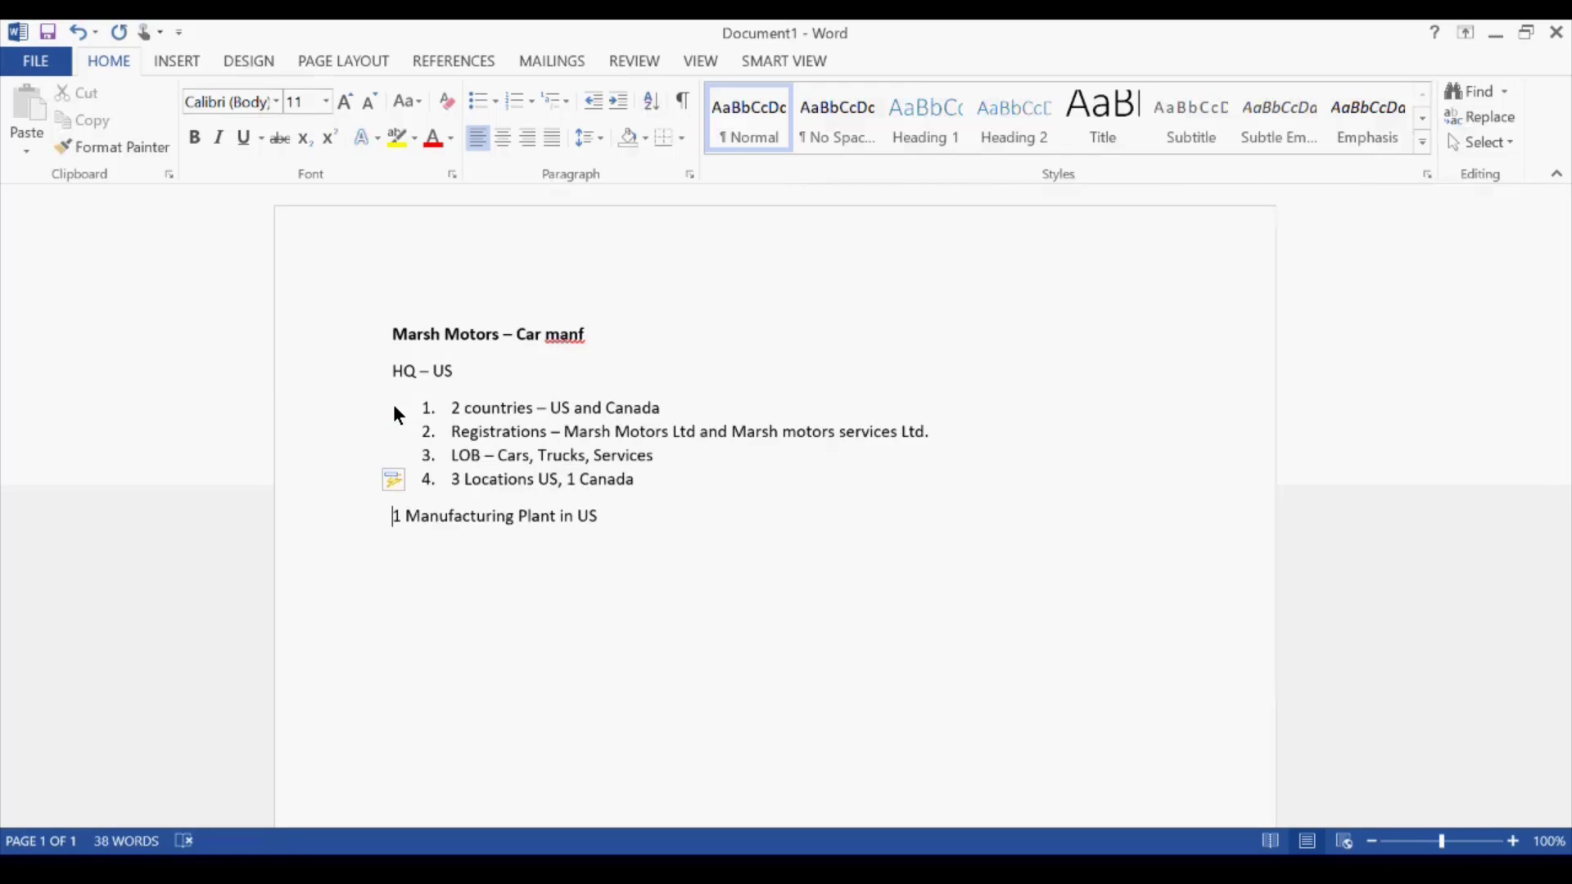
{"action": "type", "text": "5."}
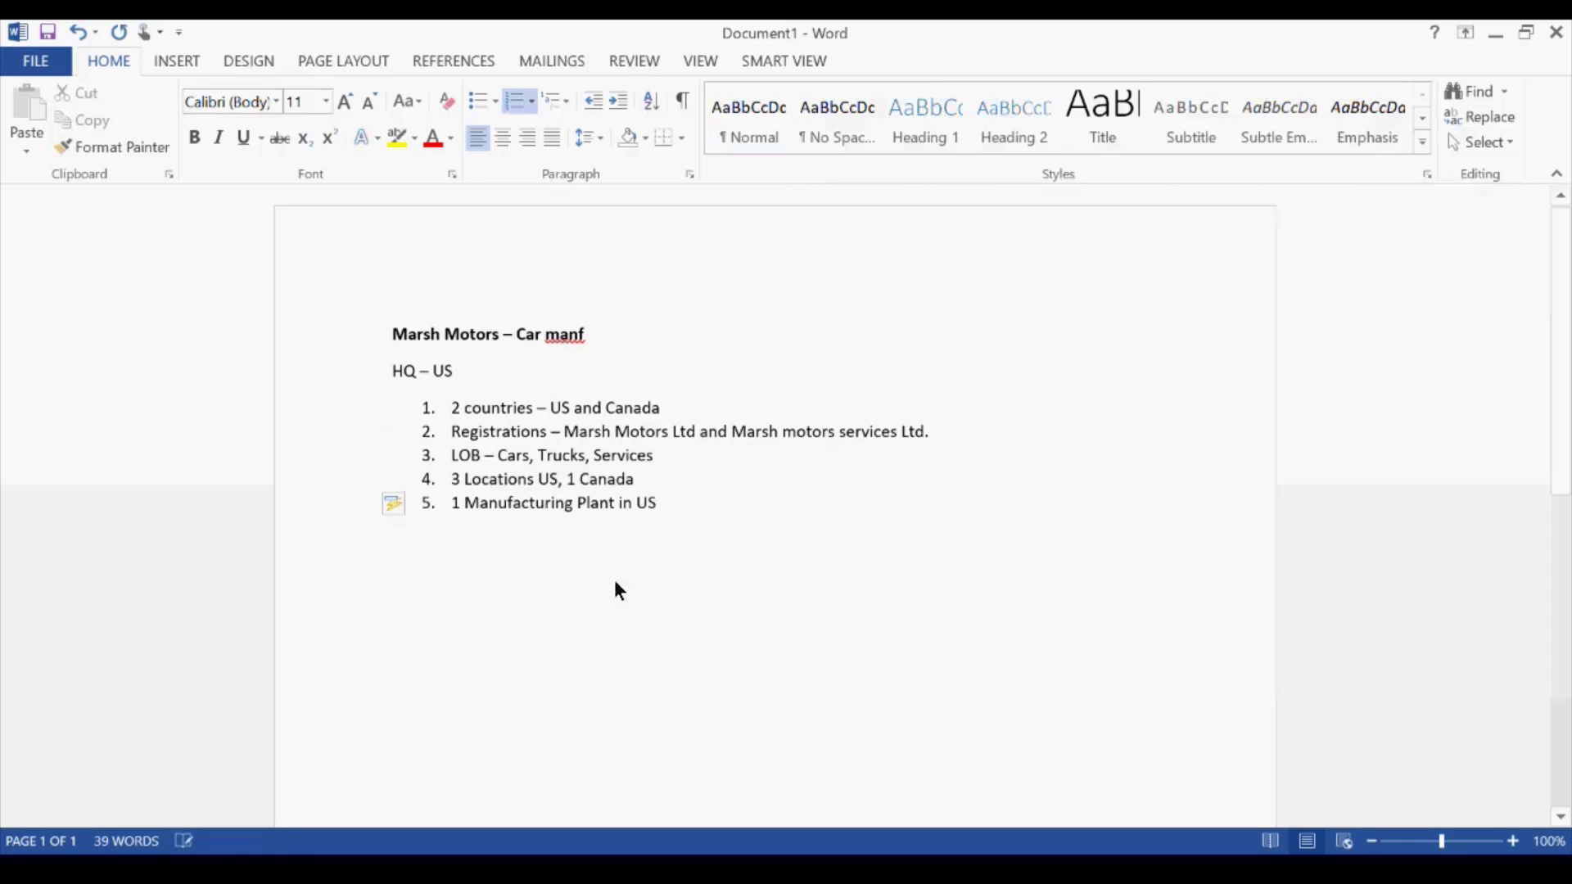
{"action": "key", "text": "End"}
Add unnumbered 'Enterprise –', 'LE –' and 'Ledgers –' lines below the list
{"action": "key", "text": "Return"}
{"action": "key", "text": "Return"}
{"action": "key", "text": "Return"}
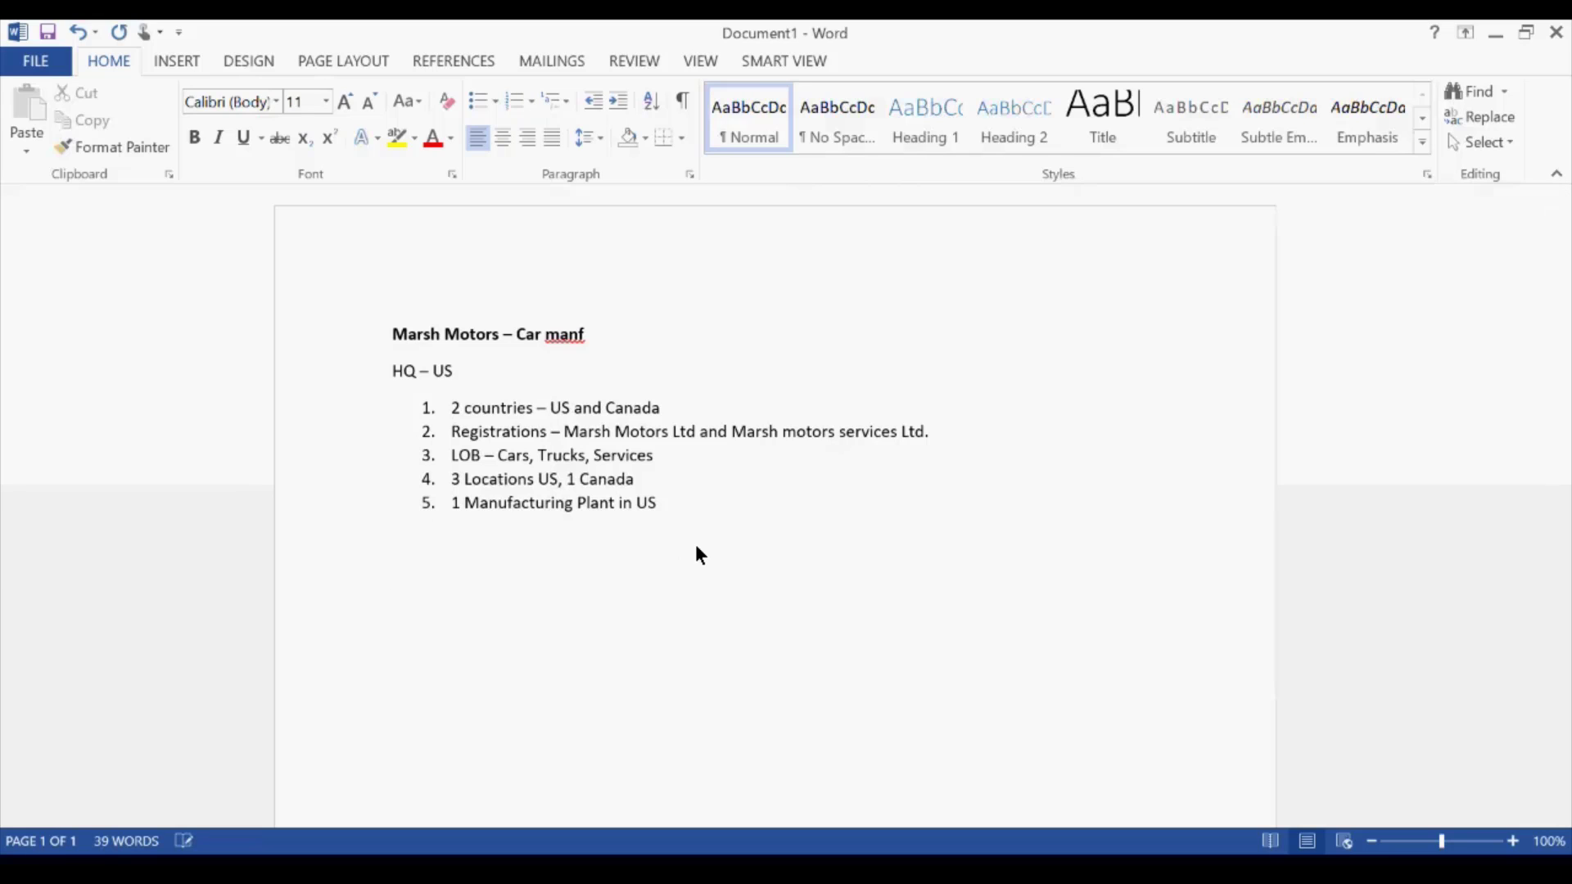
{"action": "type", "text": "Enterprise –"}
{"action": "key", "text": "Return"}
{"action": "type", "text": "LE –"}
{"action": "key", "text": "Return"}
{"action": "type", "text": "Ledger"}
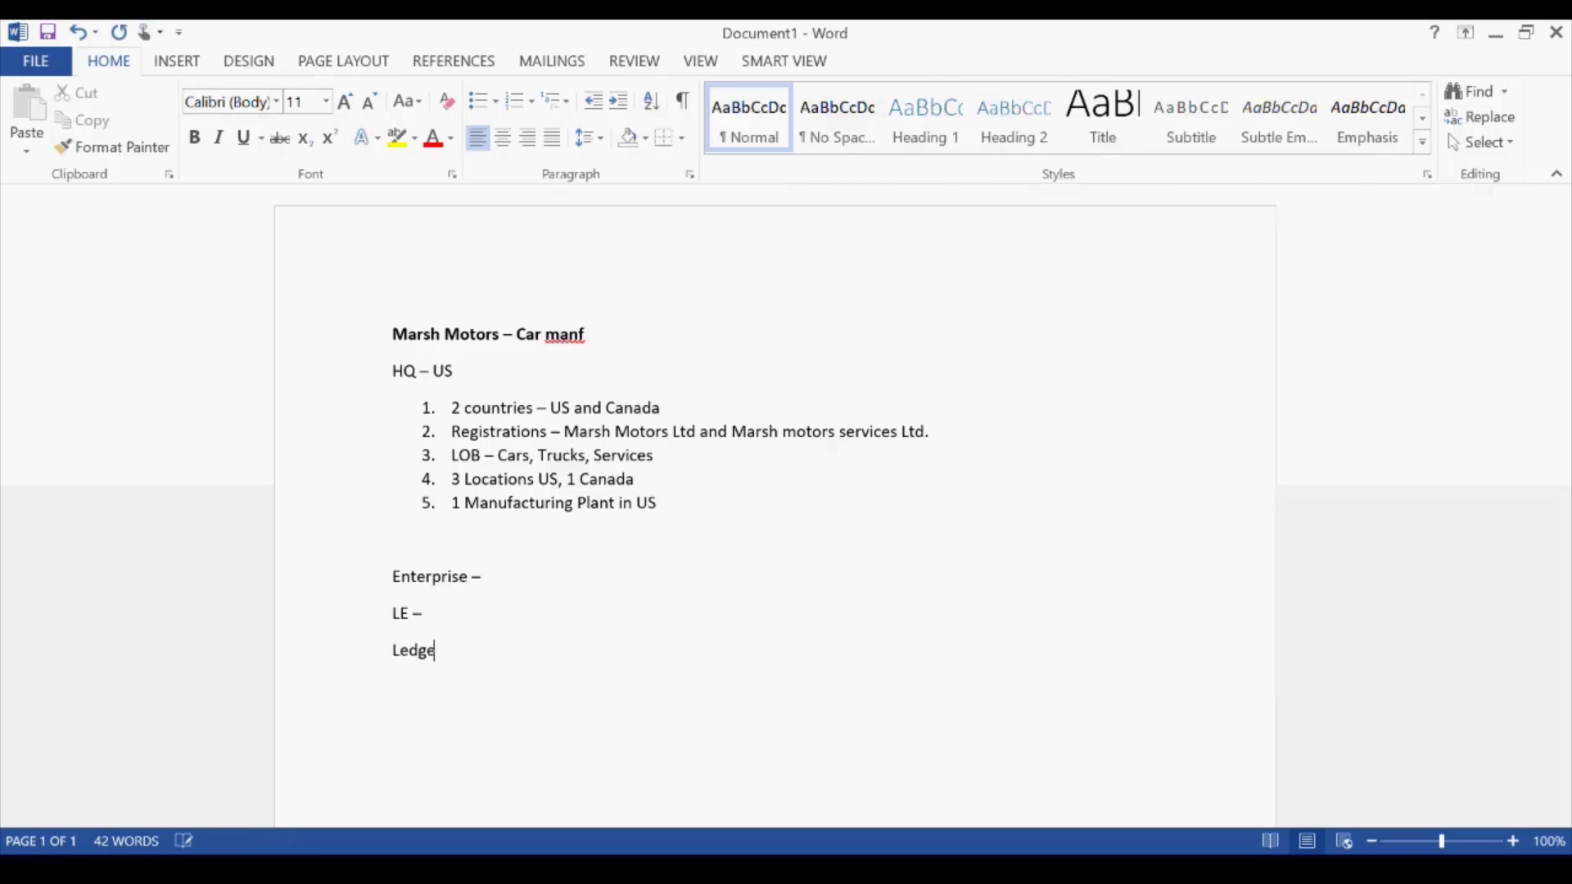
{"action": "type", "text": "s –"}
Add 'Business Units –' and 'Inventory Orgs' lines below Ledgers
{"action": "key", "text": "Return"}
{"action": "type", "text": "Busine"}
{"action": "key", "text": "BackSpace"}
{"action": "key", "text": "BackSpace"}
{"action": "type", "text": "ness Units –"}
{"action": "key", "text": "Return"}
{"action": "type", "text": "Inventory Orgs"}
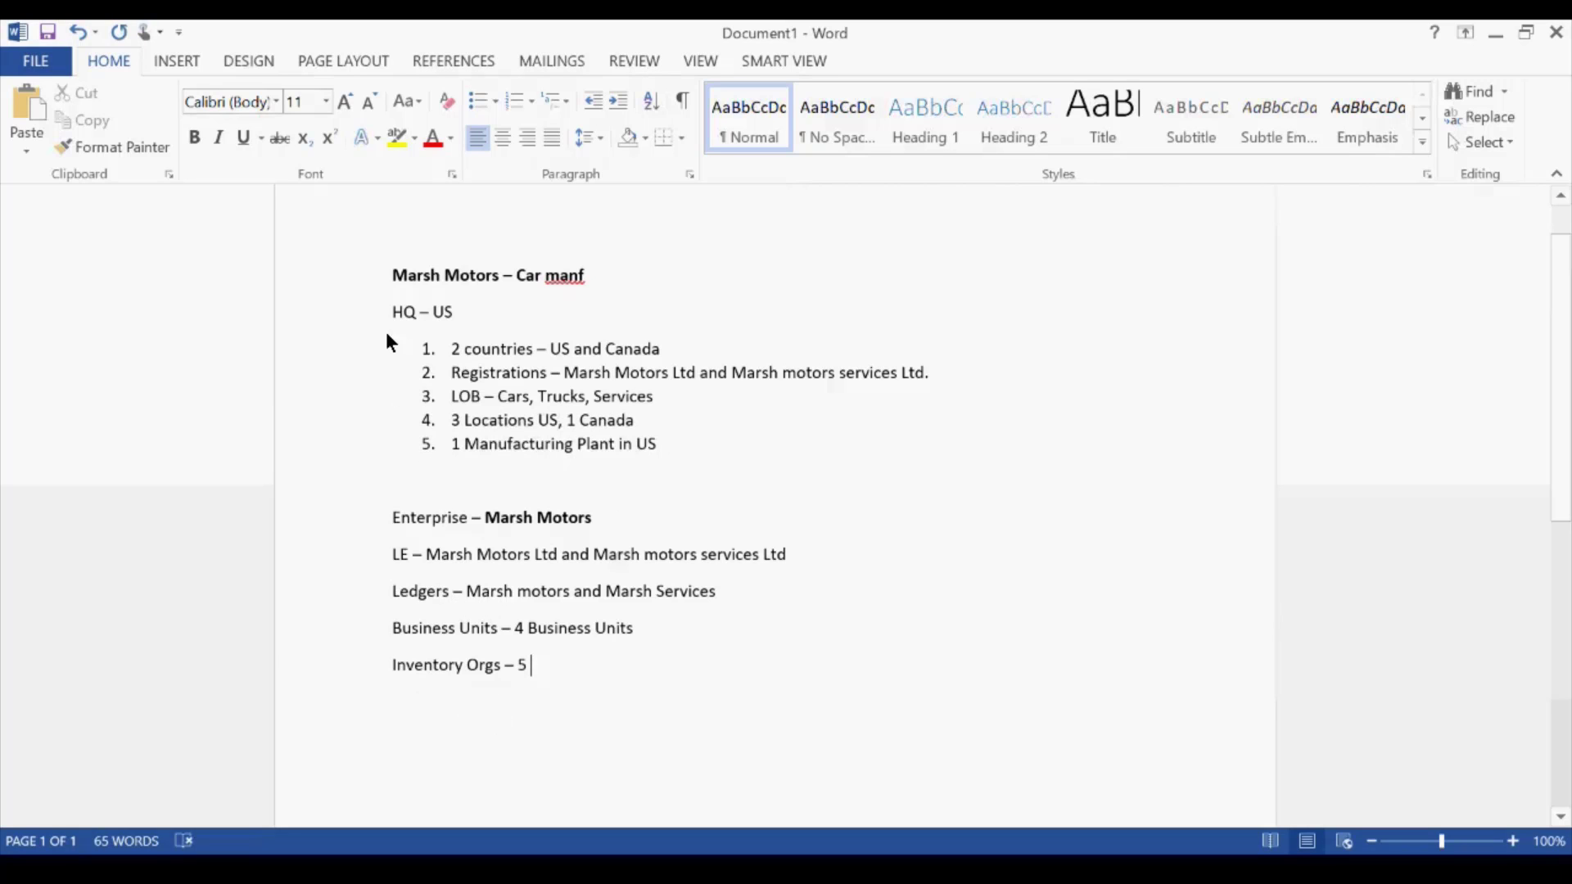
{"action": "left_click_drag", "start_coordinate": [486, 518], "coordinate": [595, 516]}
Add two empty lines below the Inventory Orgs line
{"action": "left_click", "coordinate": [526, 554]}
{"action": "left_click_drag", "start_coordinate": [488, 516], "coordinate": [605, 526]}
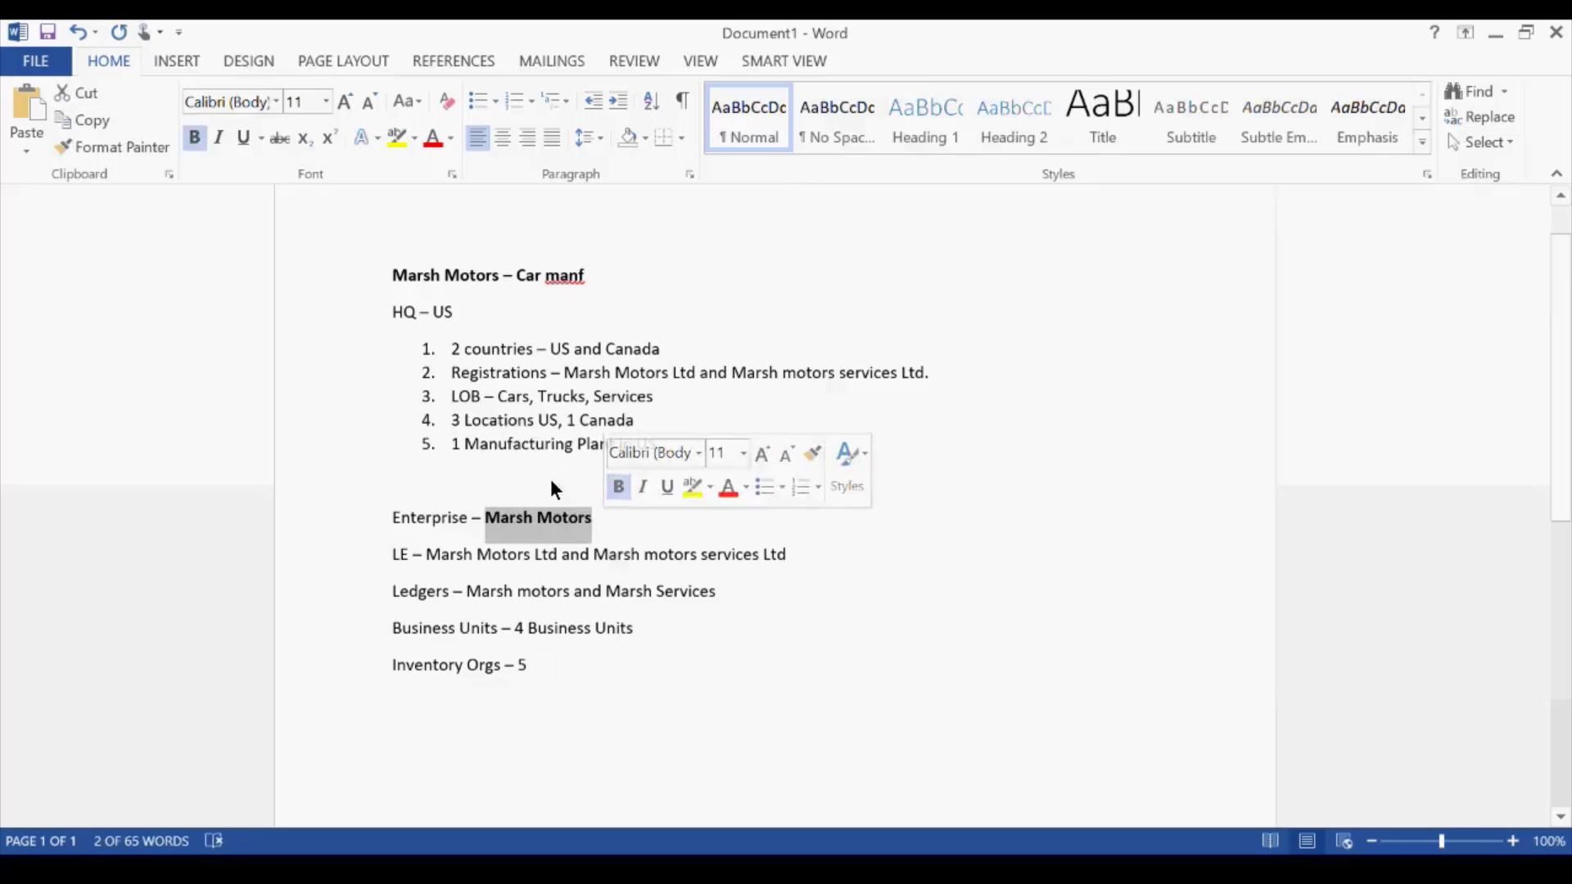
{"action": "left_click", "coordinate": [622, 681]}
{"action": "scroll", "coordinate": [619, 666], "scroll_direction": "down", "scroll_amount": 3}
{"action": "key", "text": "Return"}
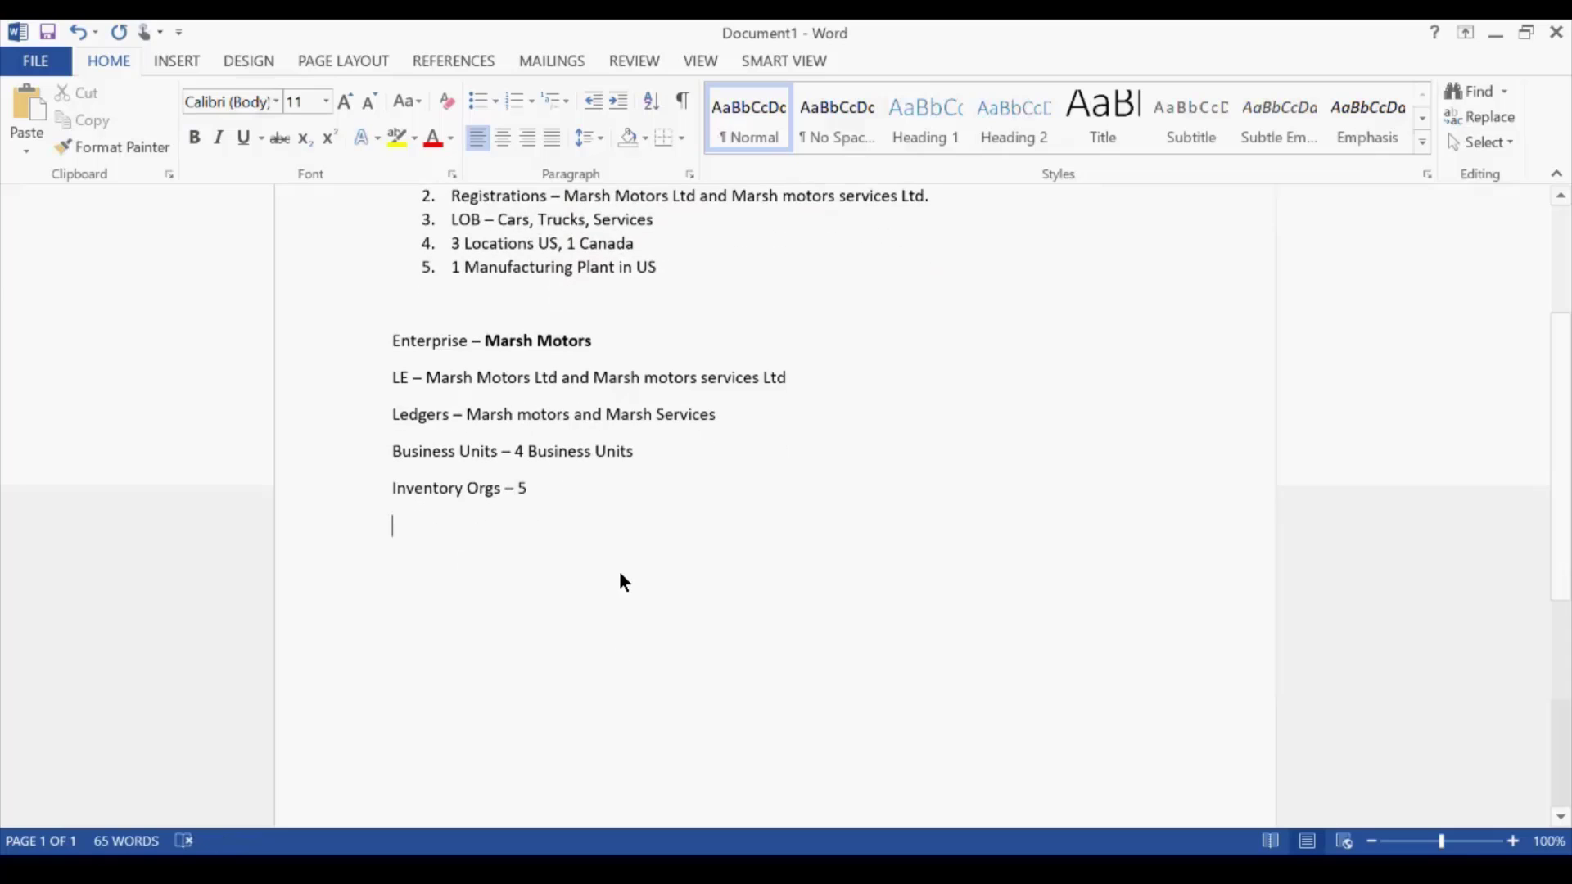
{"action": "key", "text": "Return"}
{"action": "key", "text": "Return"}
Insert a rectangle shape below the notes labelled 'Marsh motors'
{"action": "left_click", "coordinate": [177, 61]}
{"action": "left_click", "coordinate": [320, 152]}
{"action": "left_click", "coordinate": [403, 224]}
{"action": "scroll", "coordinate": [692, 425], "scroll_direction": "down", "scroll_amount": 3}
{"action": "left_click_drag", "start_coordinate": [627, 396], "coordinate": [758, 456]}
{"action": "type", "text": "Marsh mo"}
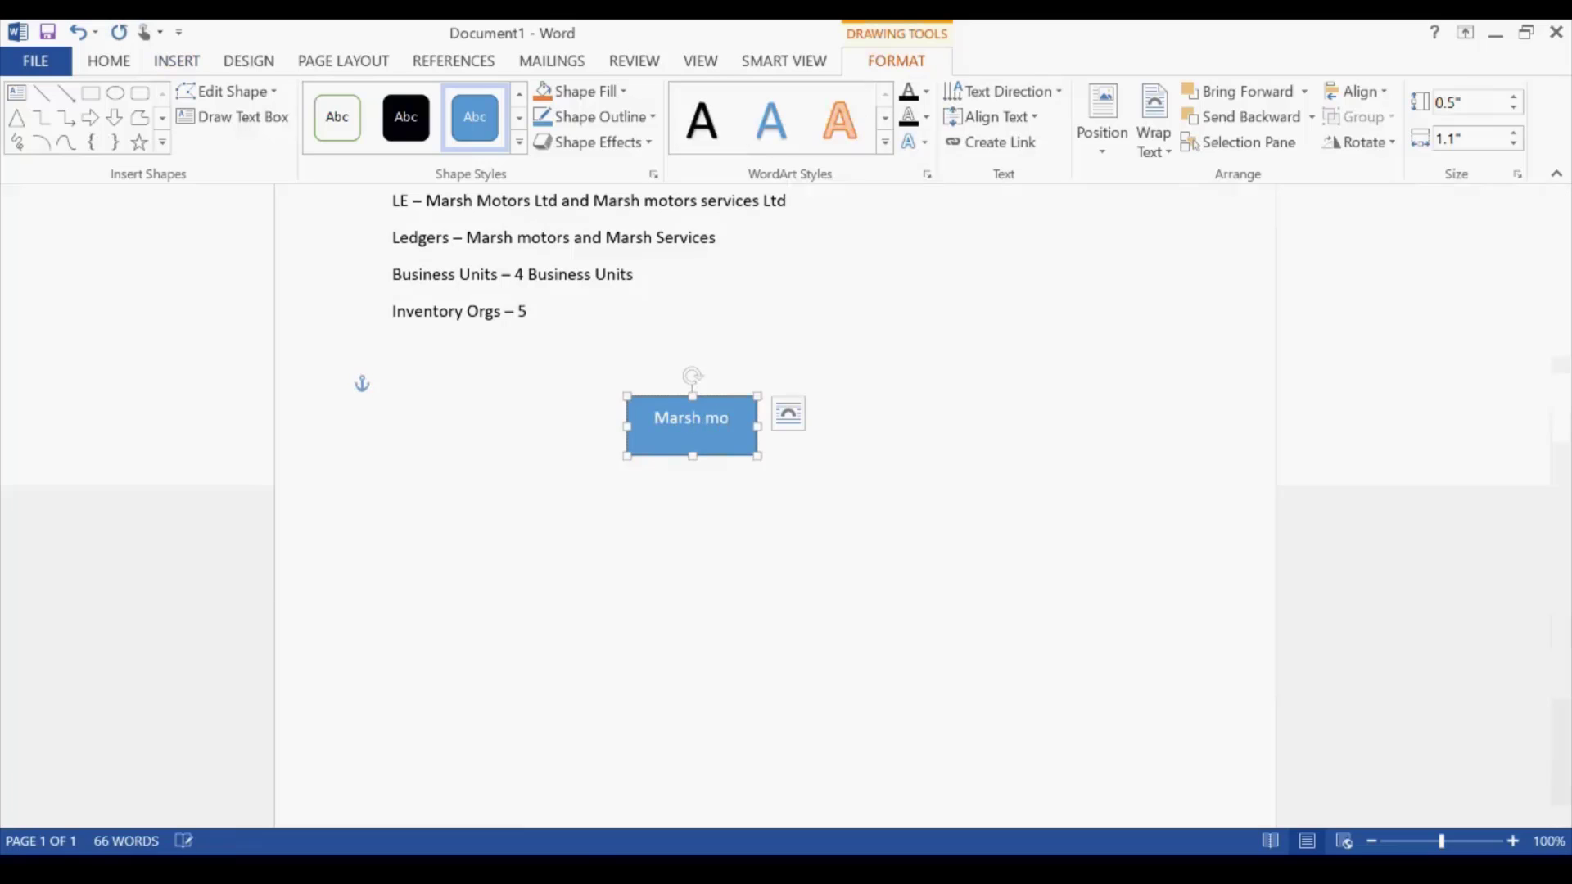
{"action": "type", "text": "tors"}
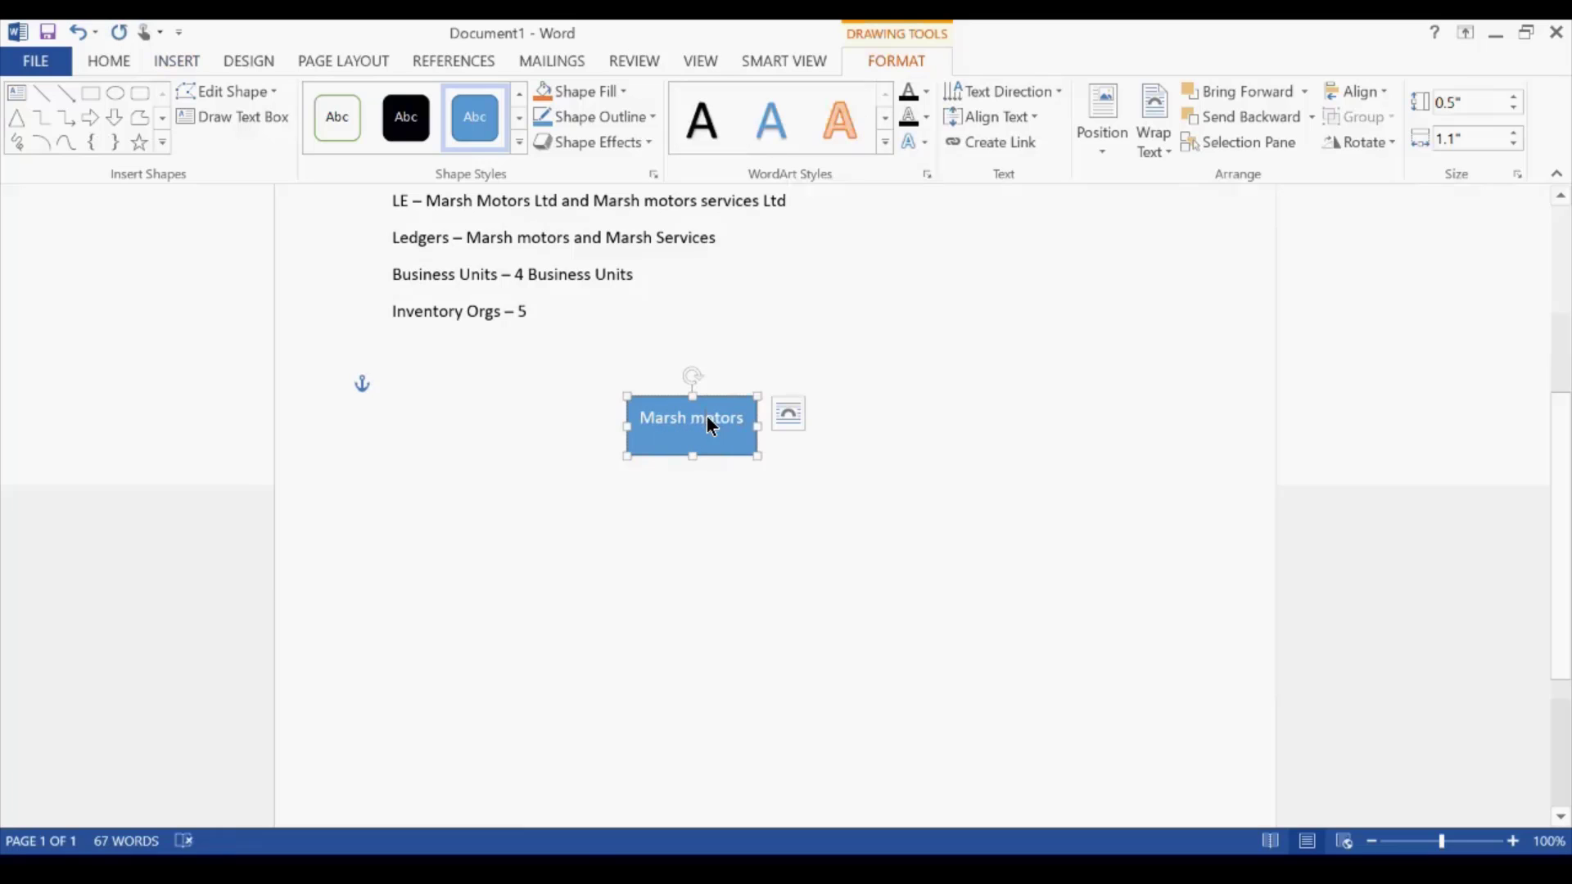
Correct the box label to 'Marsh Motors' with a capital M
{"action": "double_click", "coordinate": [707, 416]}
{"action": "left_click", "coordinate": [710, 415]}
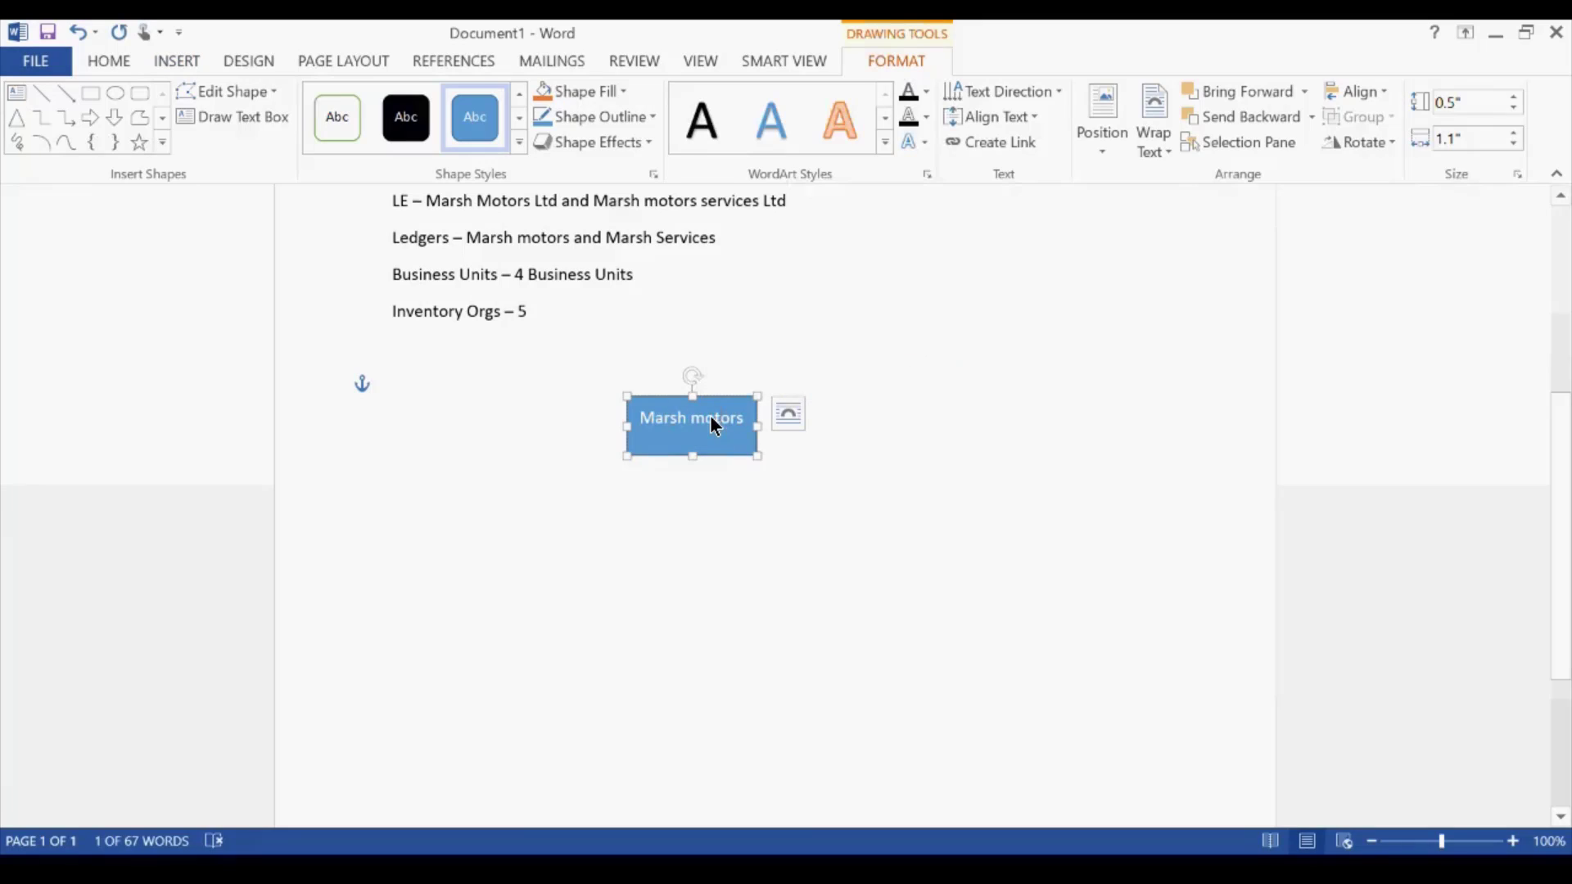
{"action": "key", "text": "Left"}
{"action": "key", "text": "Left"}
{"action": "key", "text": "BackSpace"}
{"action": "type", "text": "M"}
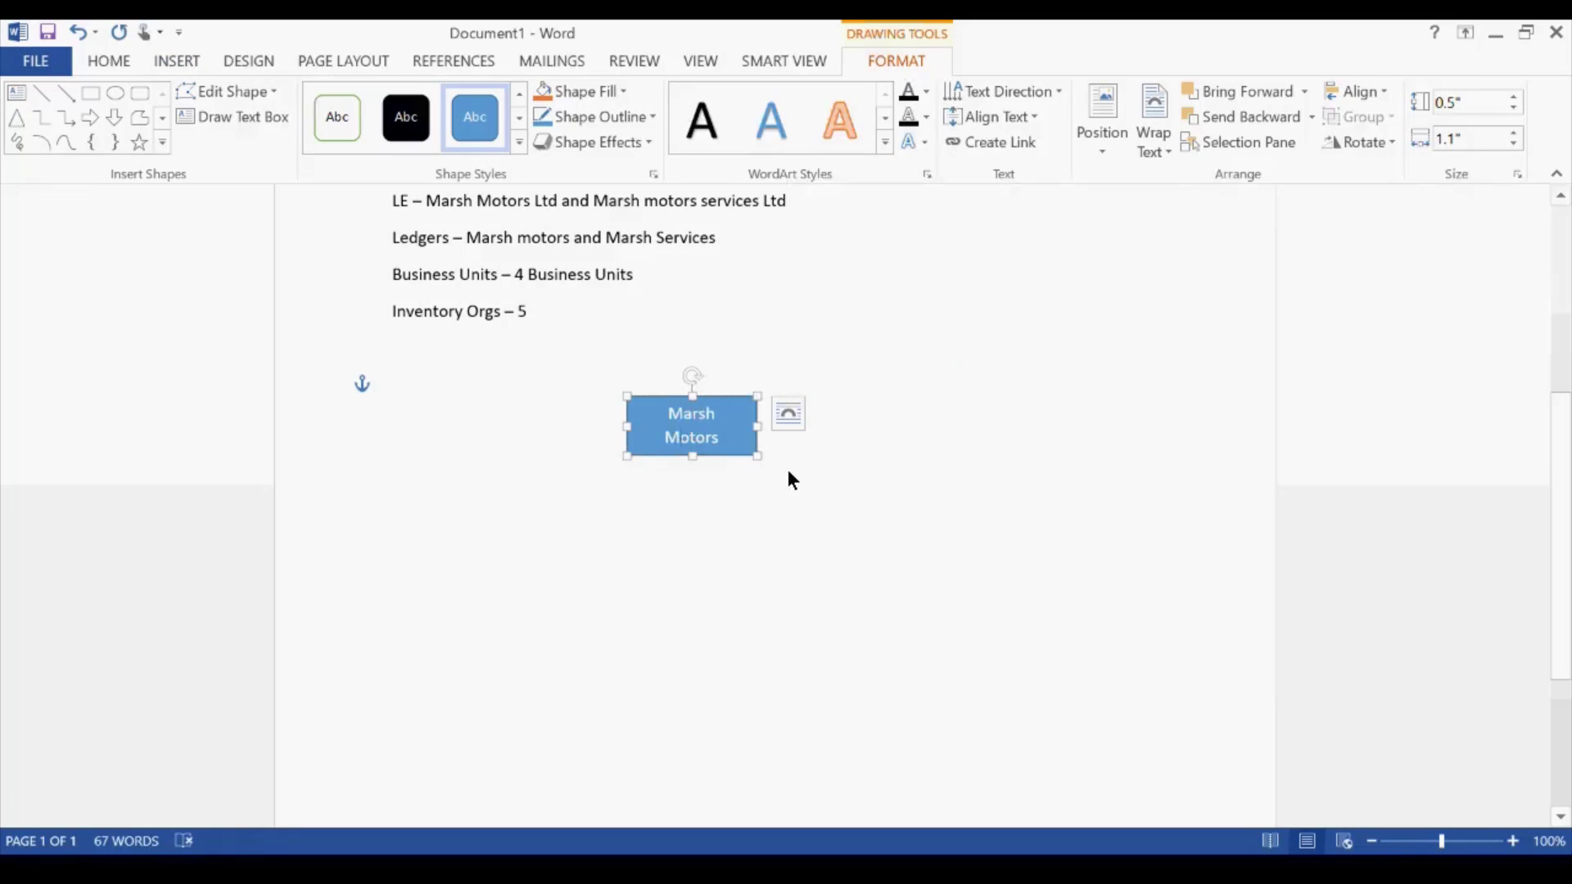
Resize the Marsh Motors box to 1.34" wide and 0.35" tall
{"action": "left_click", "coordinate": [764, 445]}
{"action": "left_click", "coordinate": [733, 435]}
{"action": "left_click_drag", "start_coordinate": [757, 425], "coordinate": [786, 425]}
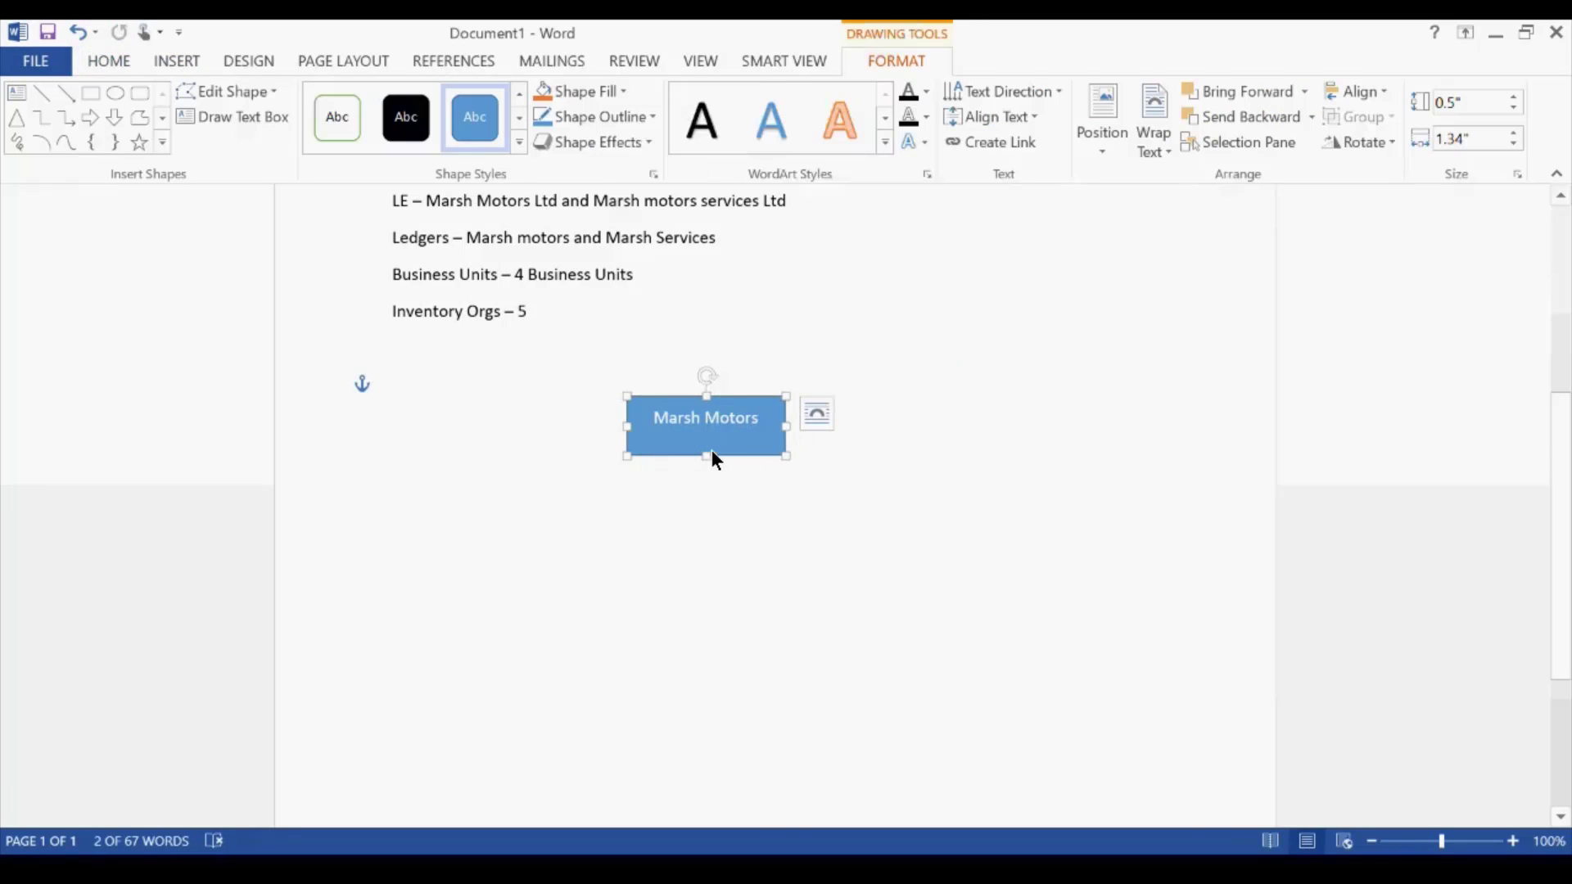
{"action": "left_click_drag", "start_coordinate": [704, 456], "coordinate": [708, 439]}
{"action": "left_click", "coordinate": [708, 501]}
{"action": "scroll", "coordinate": [460, 477], "scroll_direction": "up", "scroll_amount": 3}
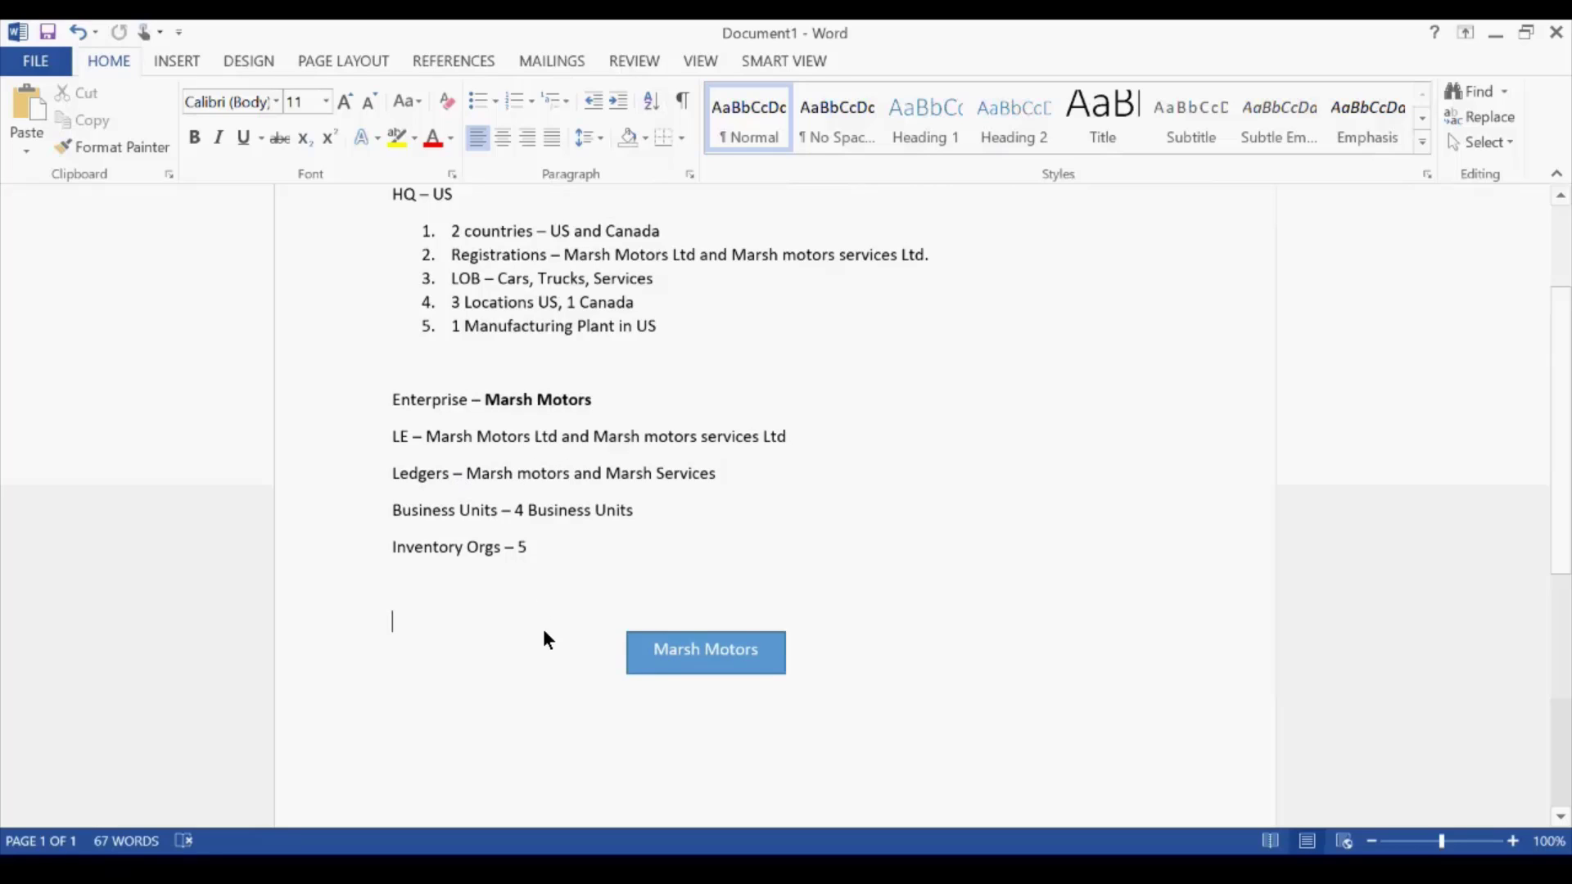
Draw an elbow arrow connector down from the Marsh Motors box
{"action": "scroll", "coordinate": [544, 635], "scroll_direction": "down", "scroll_amount": 1}
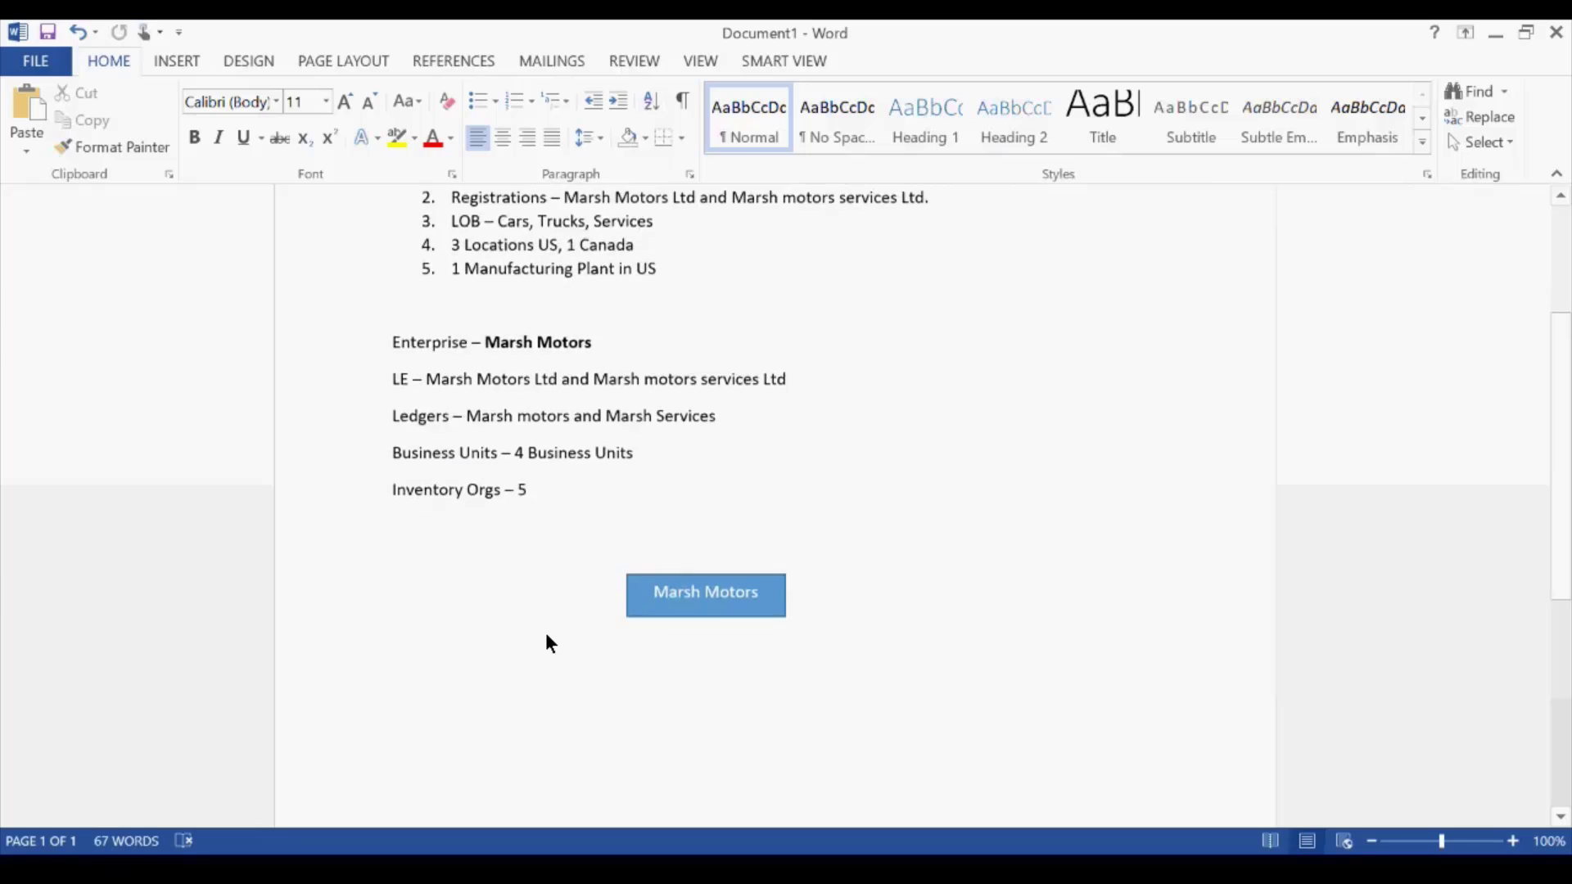
{"action": "left_click", "coordinate": [177, 61]}
{"action": "left_click", "coordinate": [311, 131]}
{"action": "left_click", "coordinate": [370, 206]}
{"action": "left_click_drag", "start_coordinate": [744, 620], "coordinate": [788, 704]}
{"action": "key", "text": "ctrl+z"}
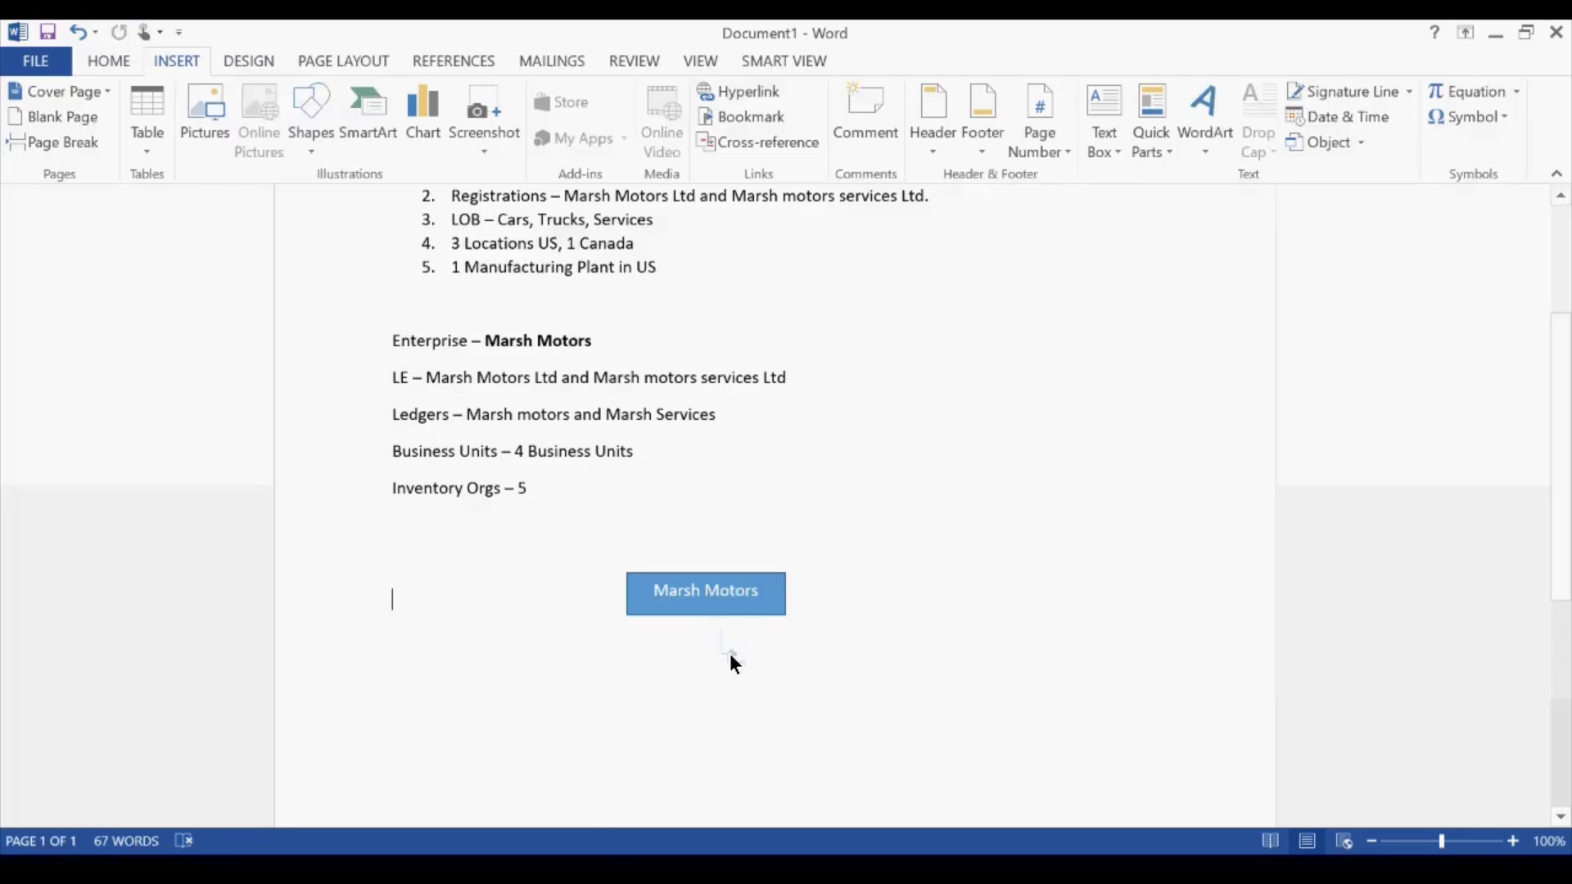
{"action": "key", "text": "ctrl+y"}
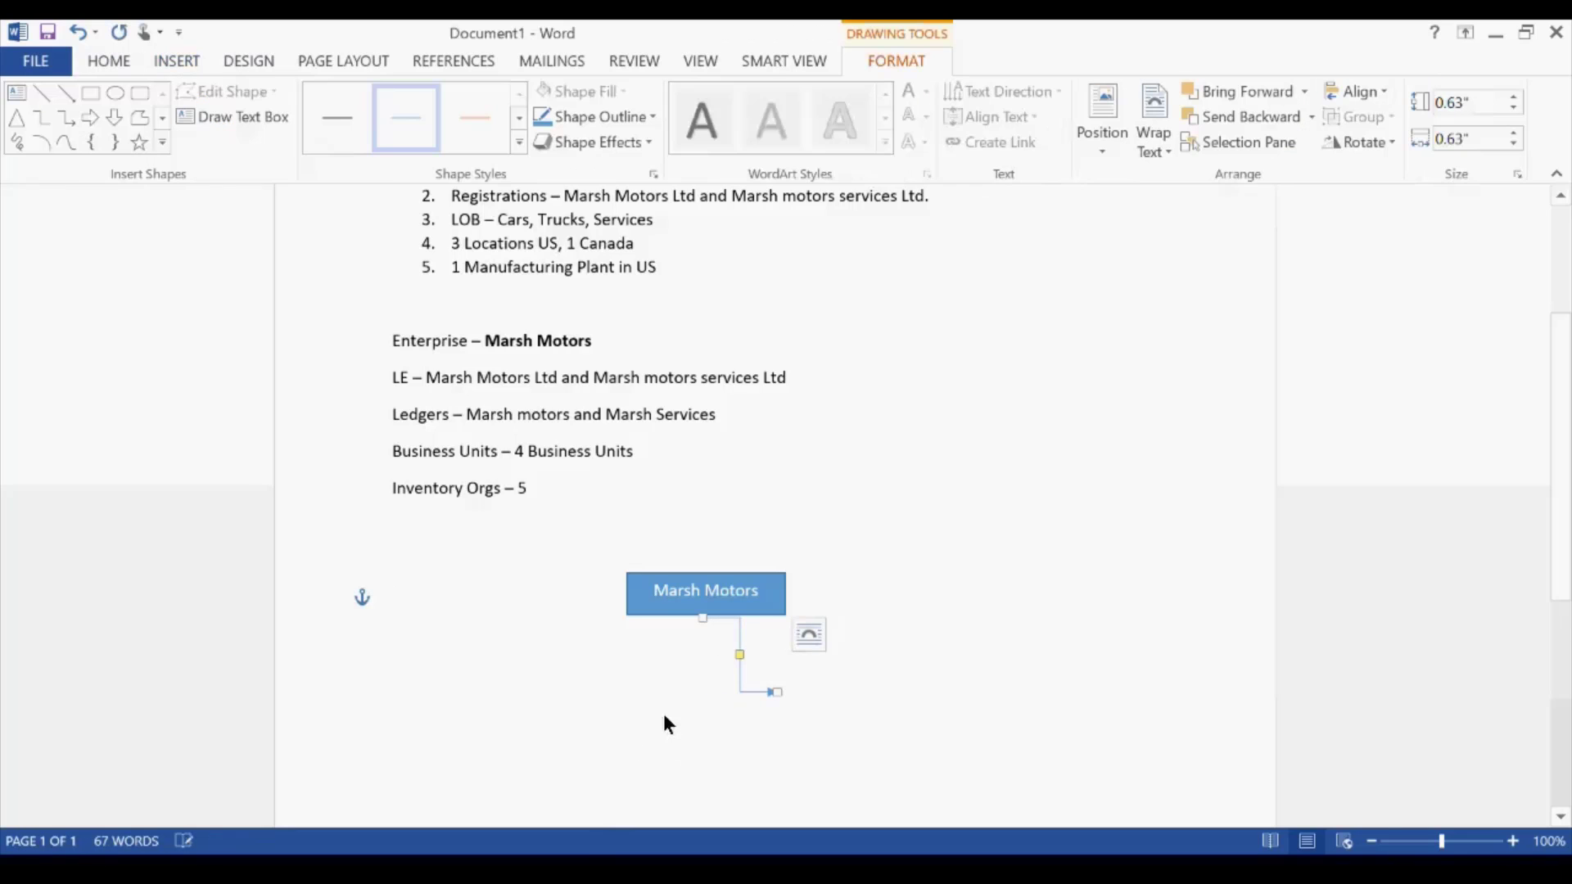
{"action": "left_click", "coordinate": [560, 560]}
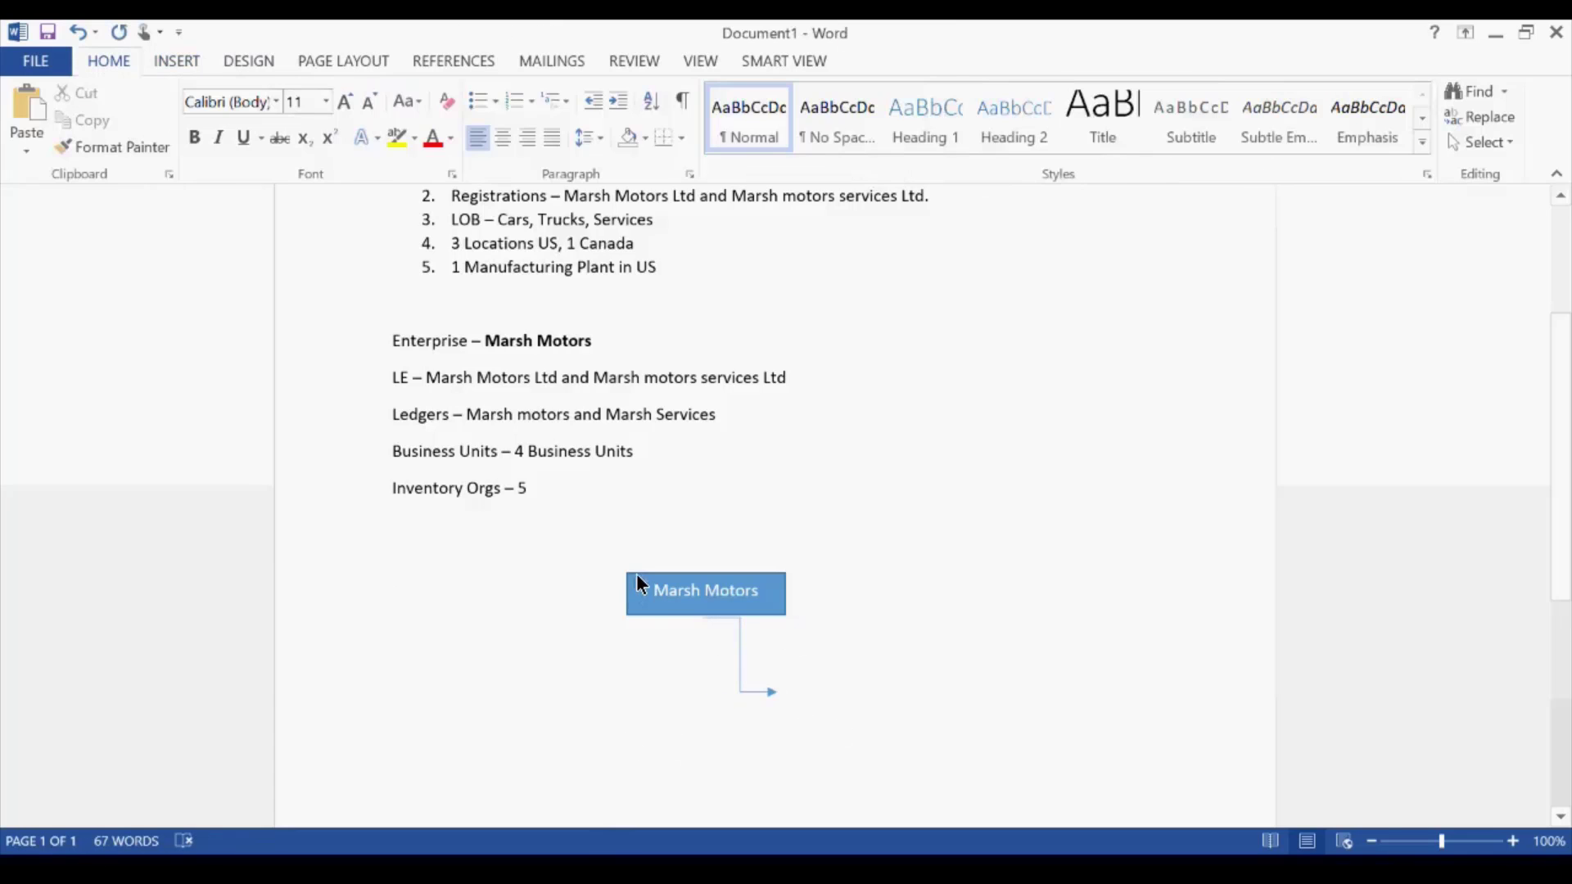
Duplicate the Marsh Motors box and place the copy at the arrow's end
{"action": "left_click", "coordinate": [635, 577]}
{"action": "key", "text": "ctrl+c"}
{"action": "key", "text": "ctrl+v"}
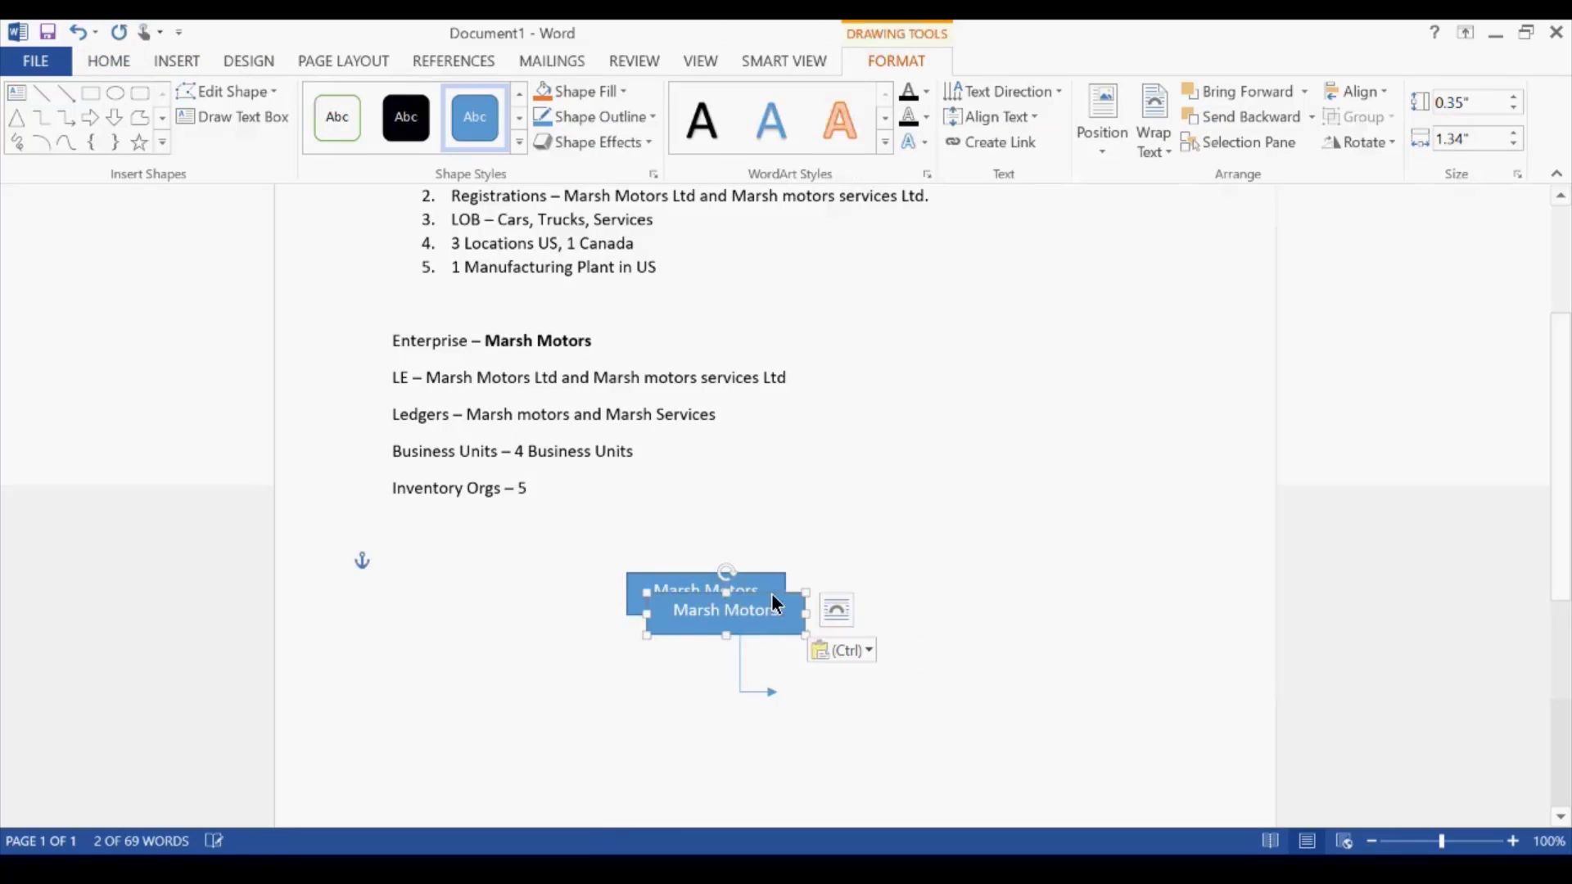
{"action": "left_click_drag", "start_coordinate": [780, 610], "coordinate": [904, 675]}
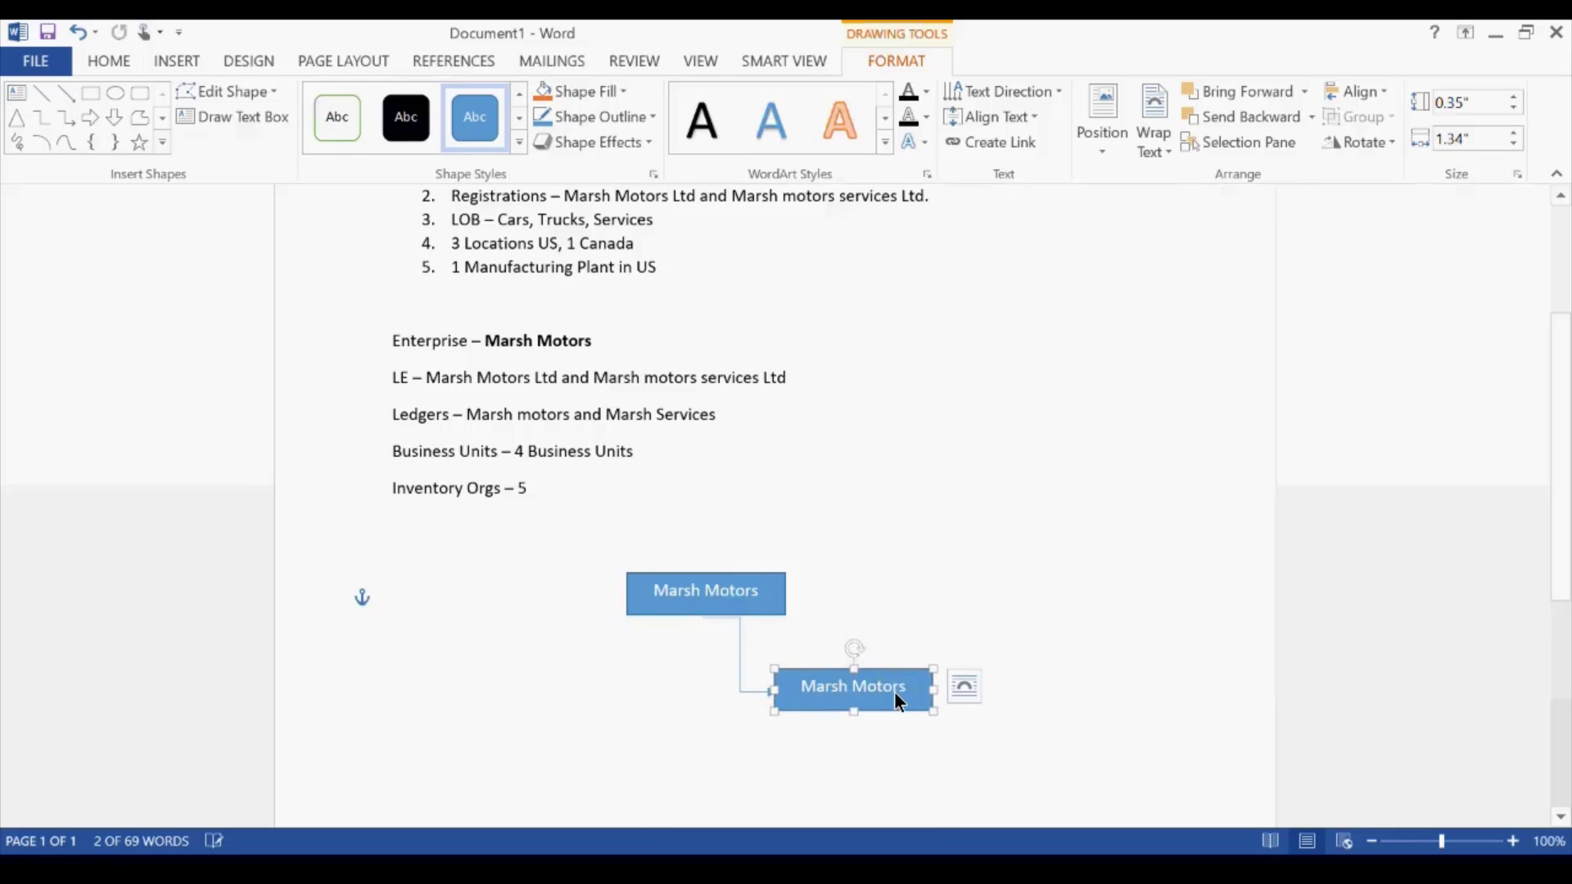
{"action": "left_click", "coordinate": [463, 378]}
{"action": "scroll", "coordinate": [483, 389], "scroll_direction": "up", "scroll_amount": 1}
{"action": "scroll", "coordinate": [496, 421], "scroll_direction": "up", "scroll_amount": 2}
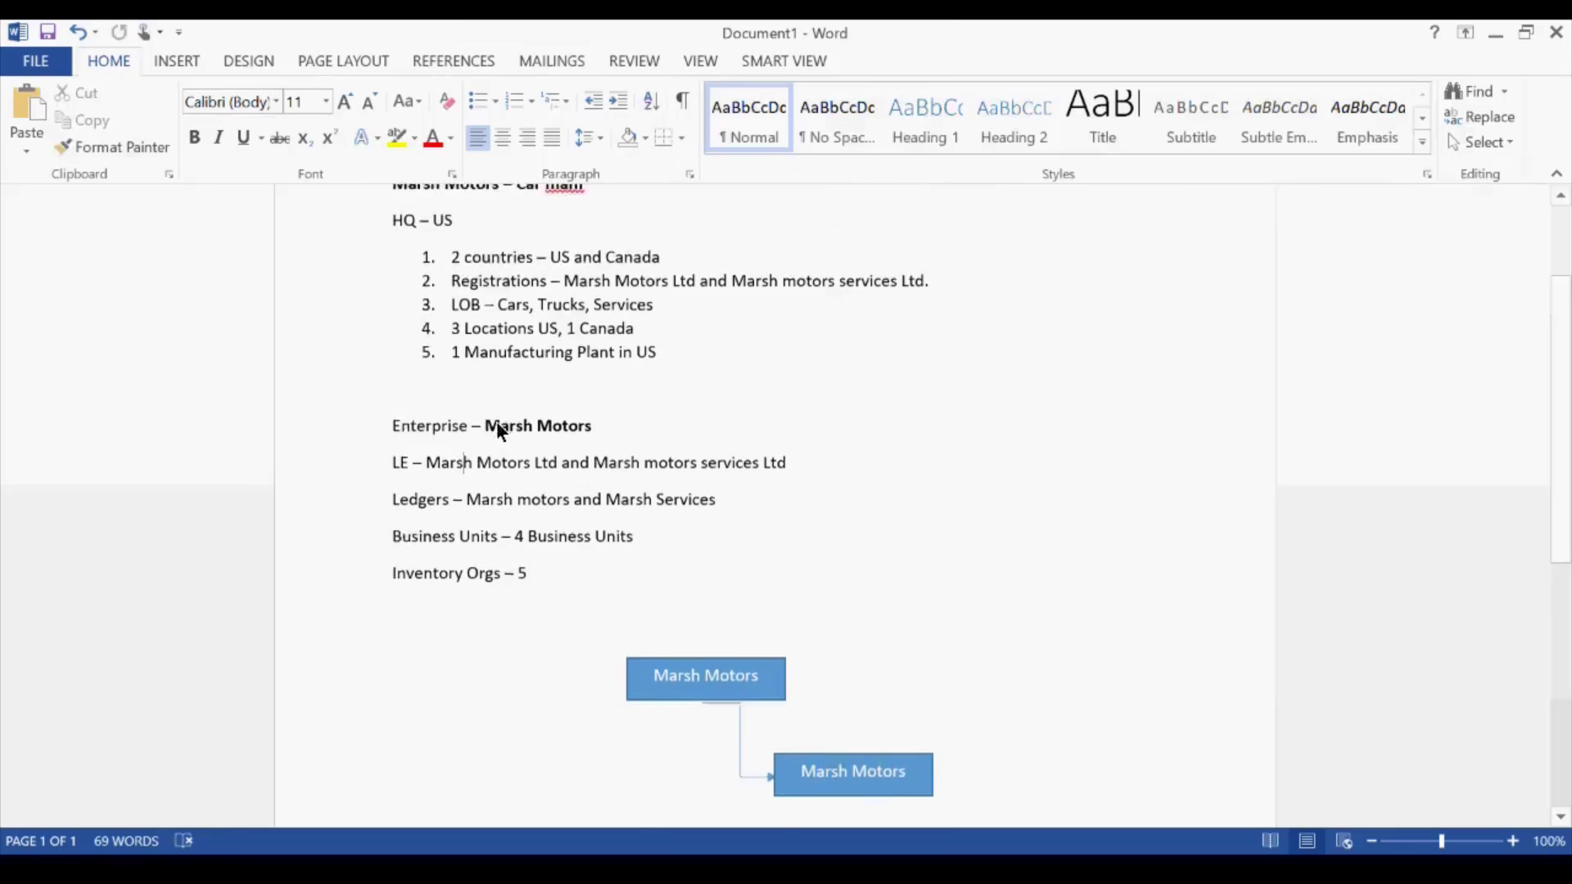
{"action": "scroll", "coordinate": [524, 524], "scroll_direction": "up", "scroll_amount": 1}
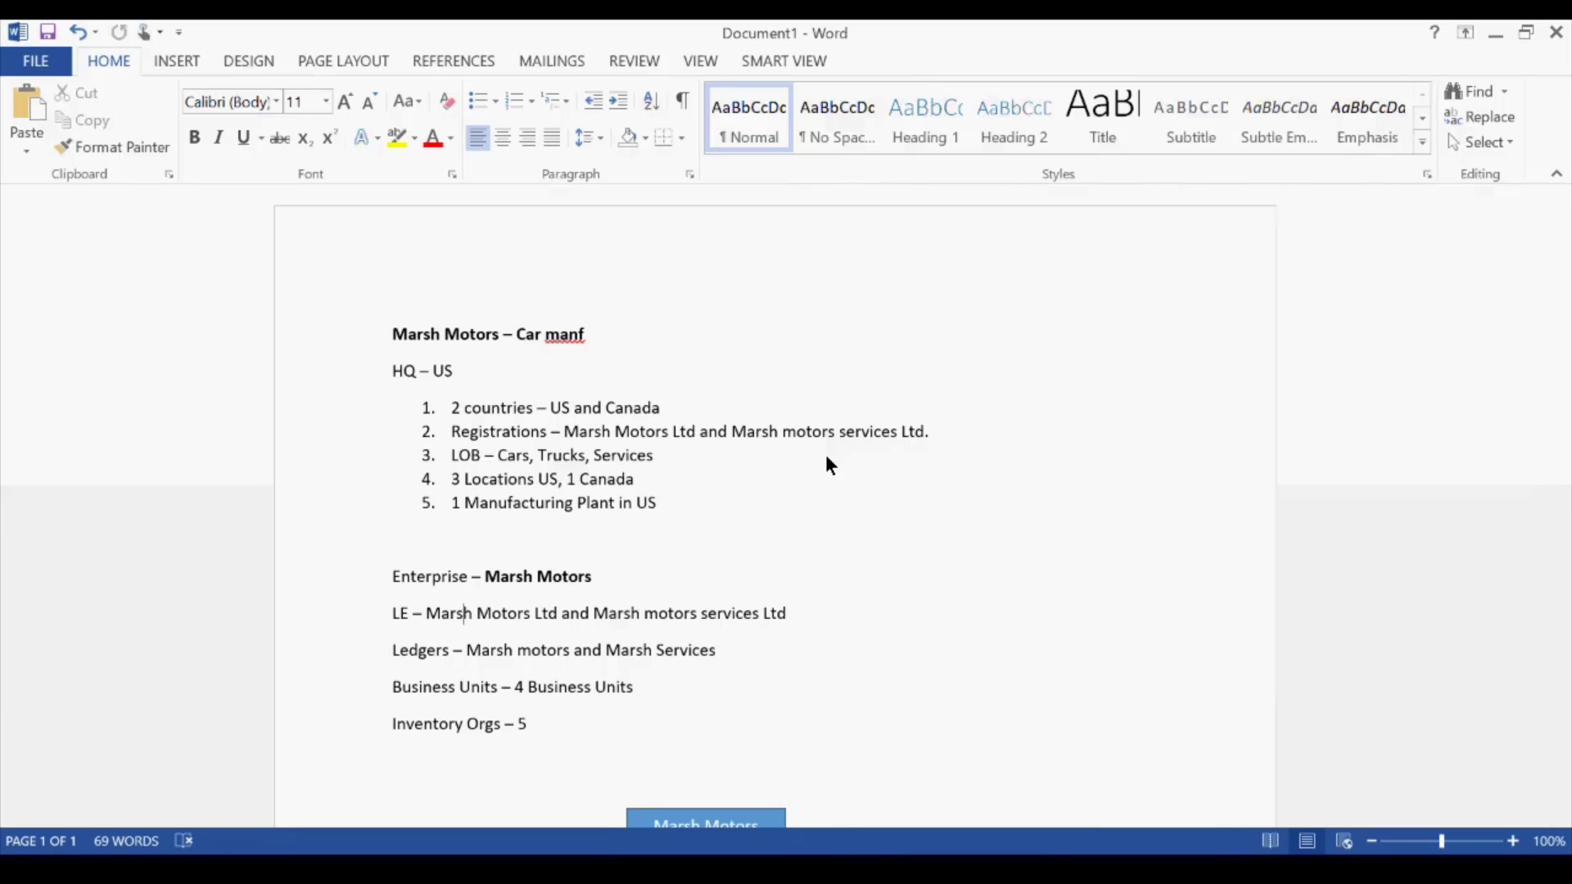
{"action": "left_click", "coordinate": [879, 638]}
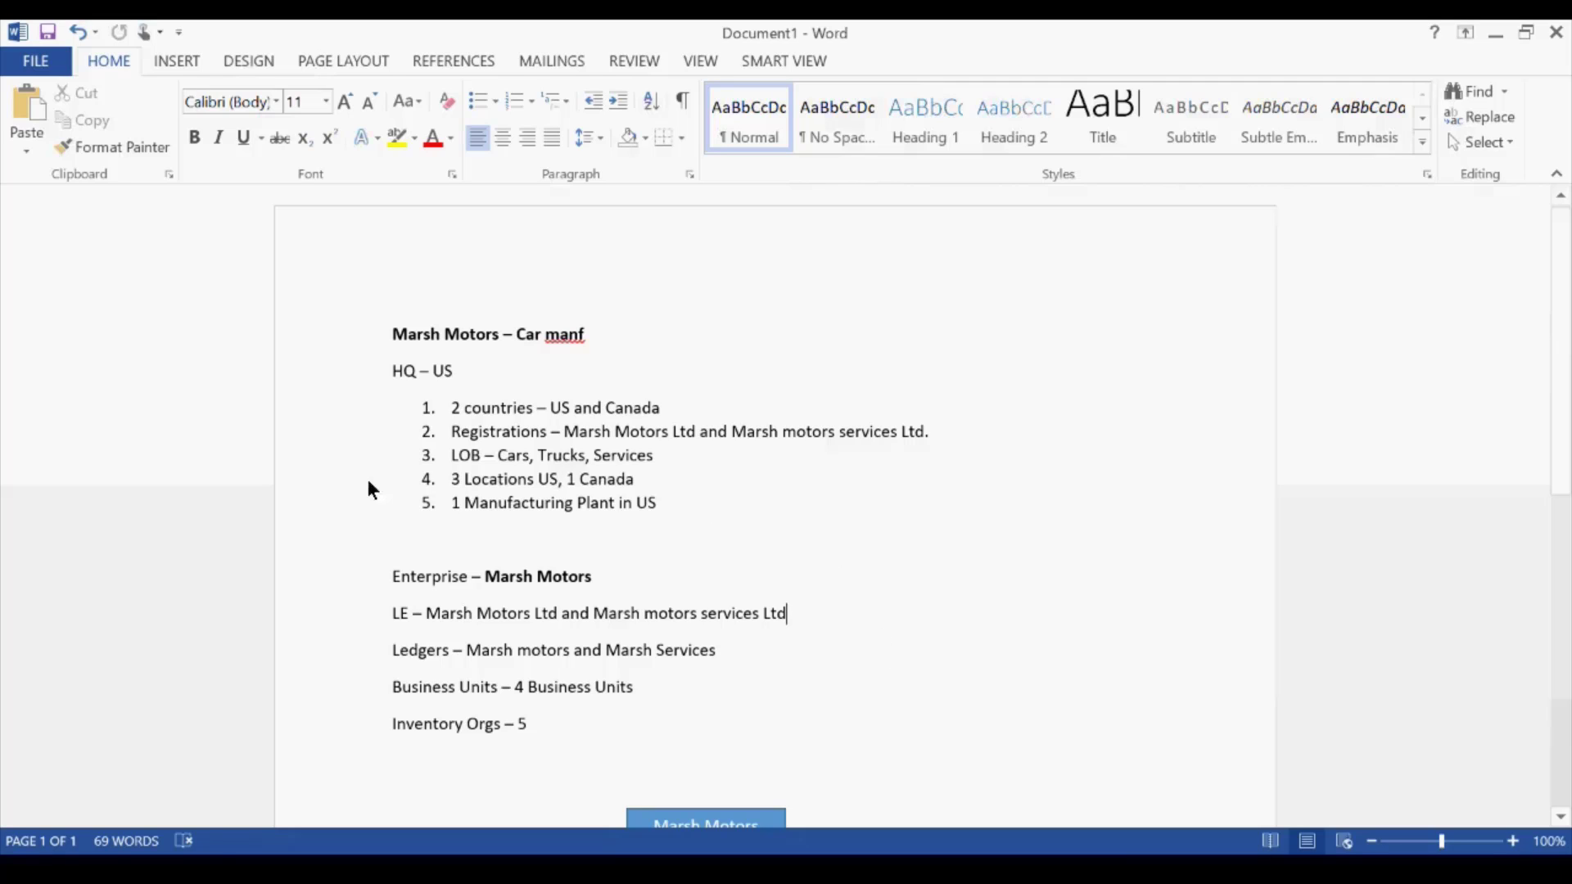
{"action": "left_click_drag", "start_coordinate": [555, 410], "coordinate": [671, 411]}
{"action": "left_click", "coordinate": [649, 455]}
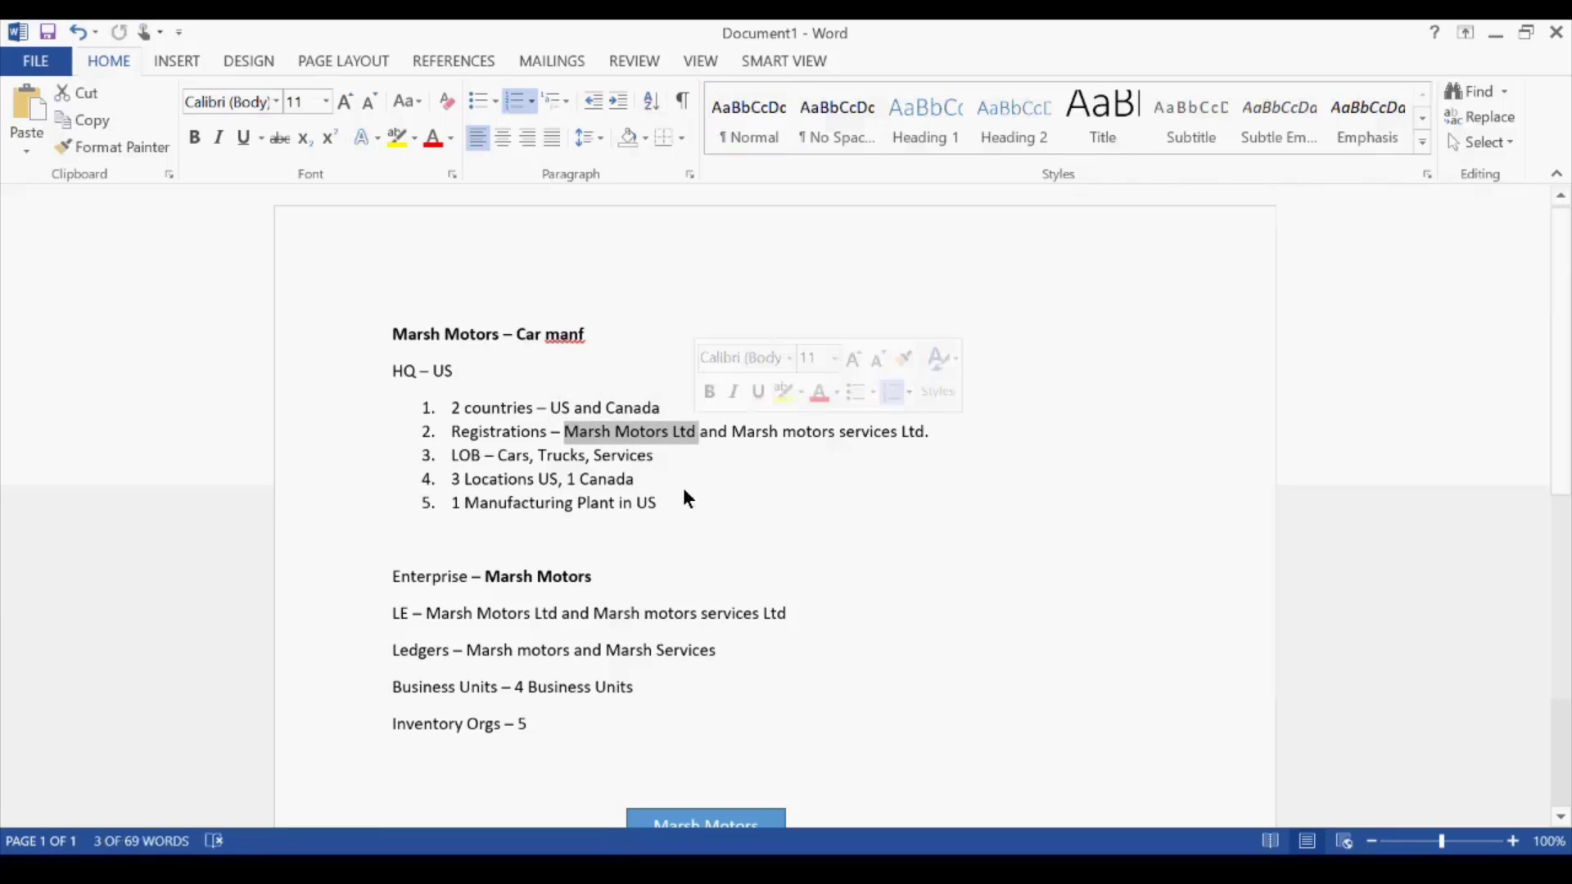
{"action": "left_click", "coordinate": [649, 467]}
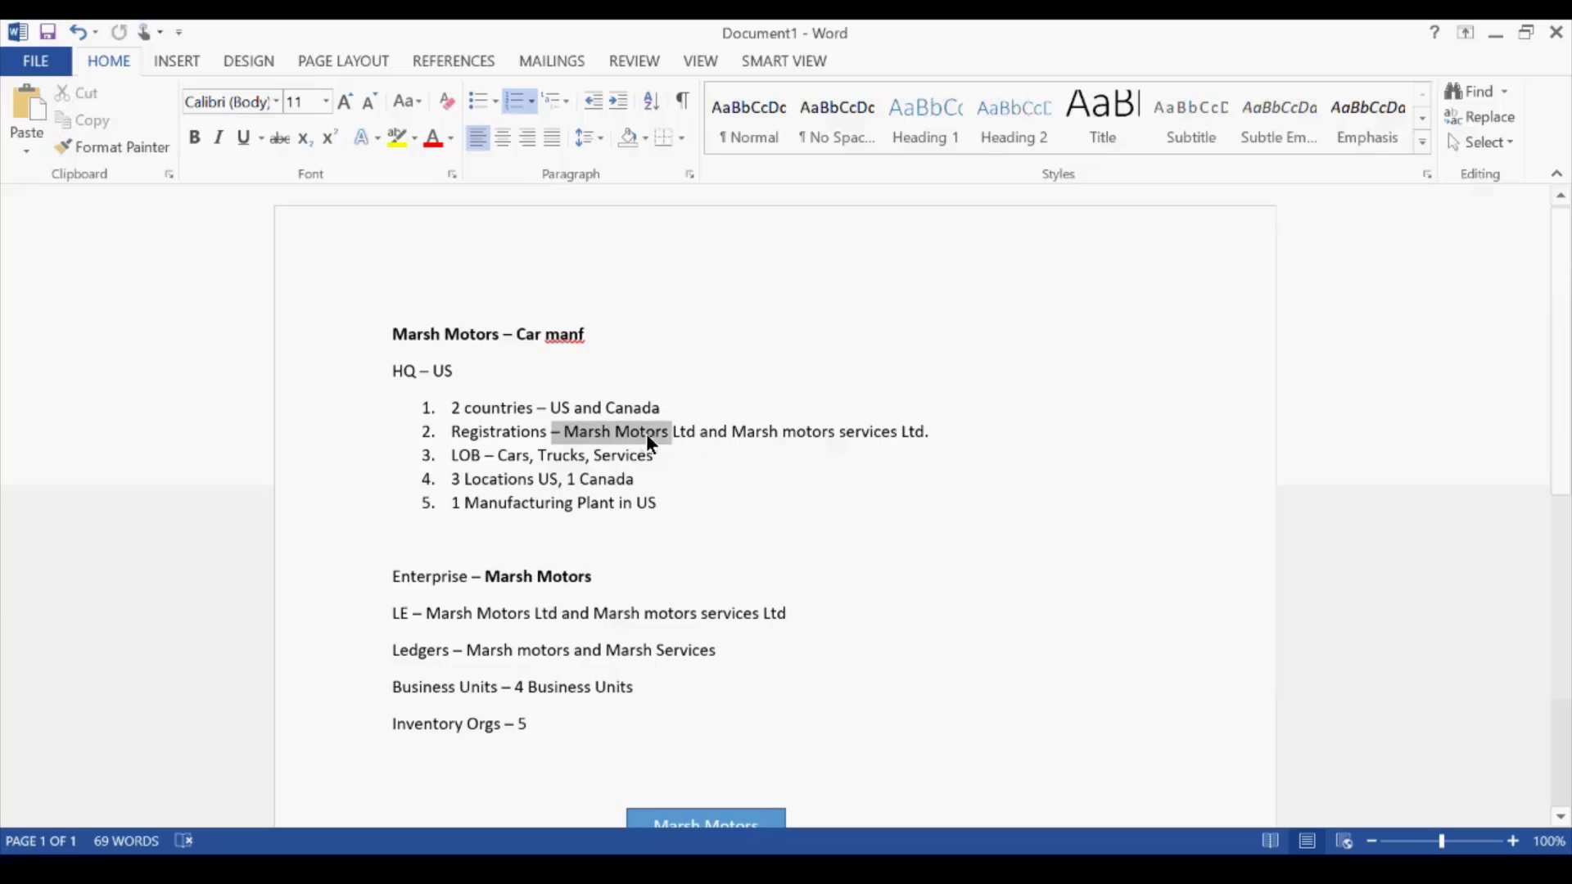
{"action": "left_click", "coordinate": [577, 430]}
{"action": "left_click_drag", "start_coordinate": [574, 430], "coordinate": [669, 433]}
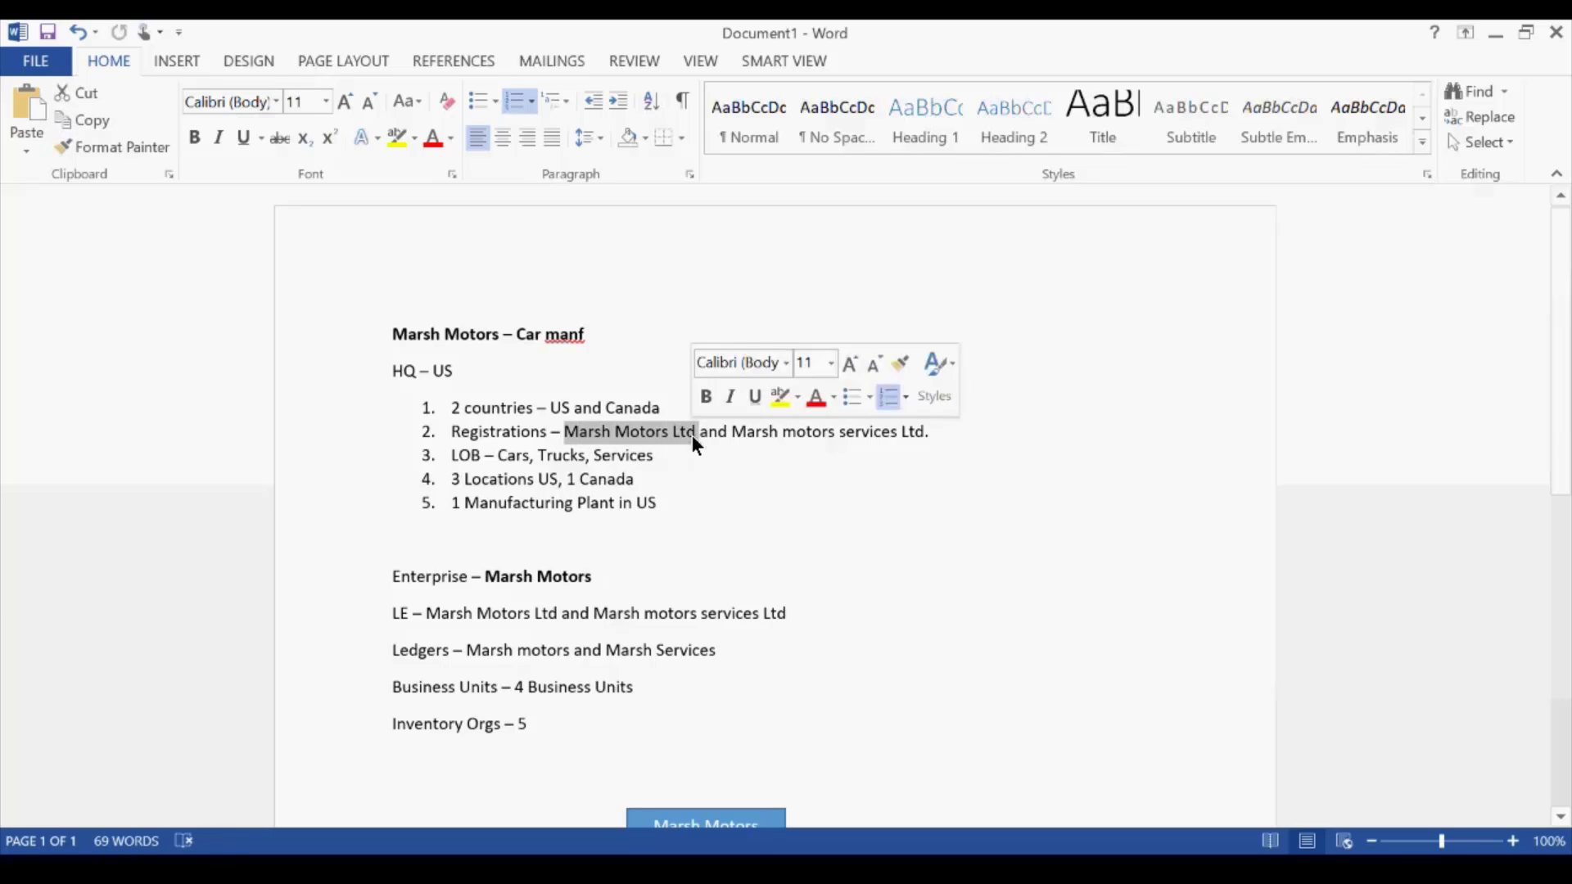
{"action": "left_click", "coordinate": [678, 472]}
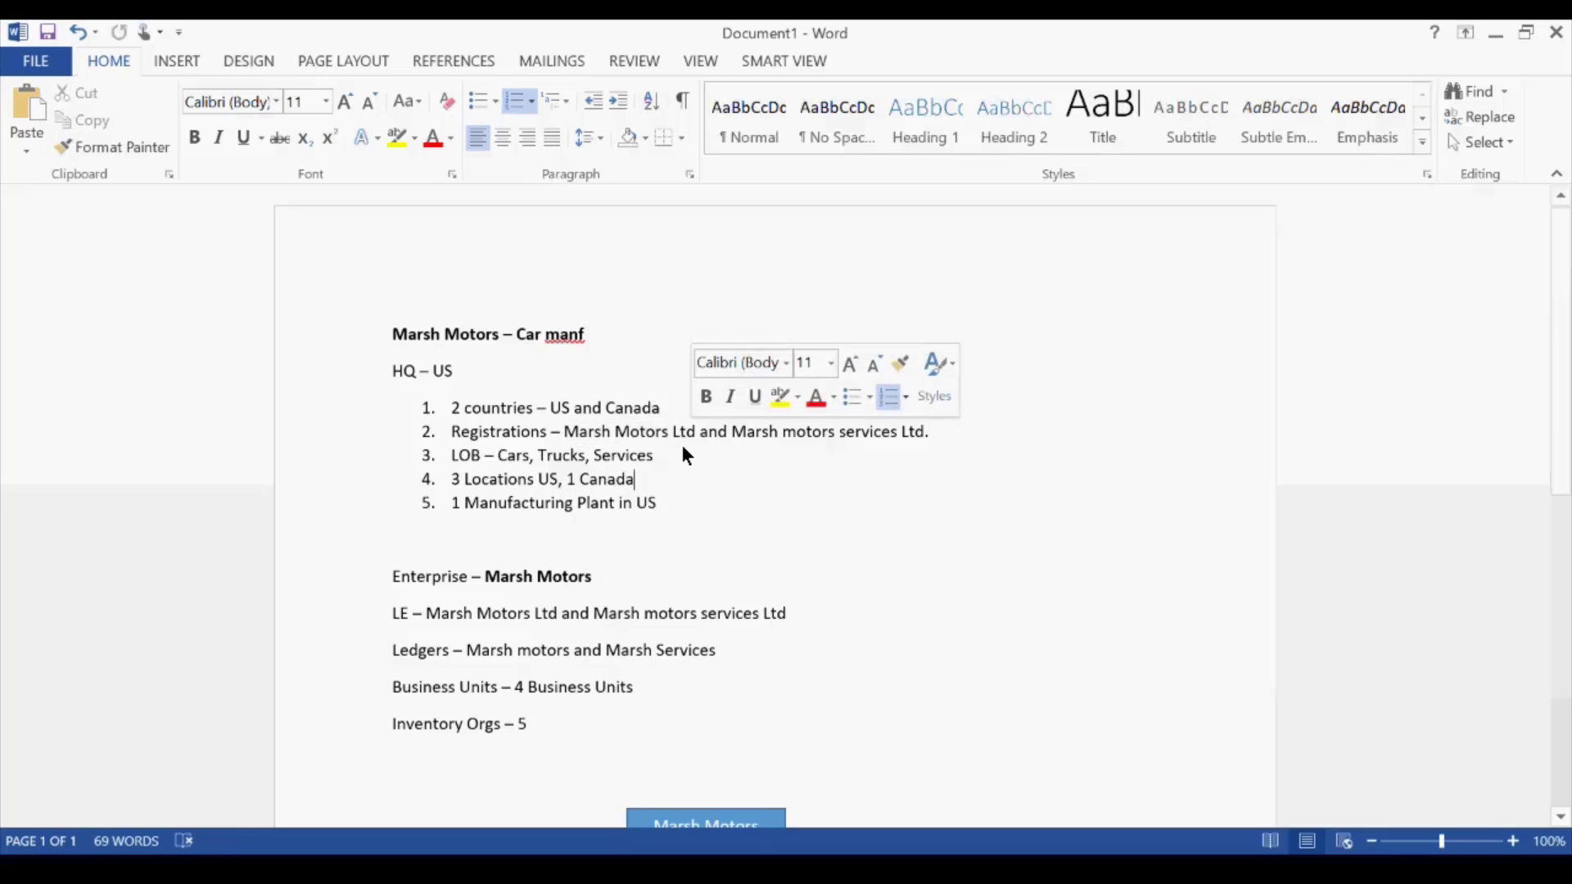
{"action": "left_click_drag", "start_coordinate": [565, 432], "coordinate": [699, 429]}
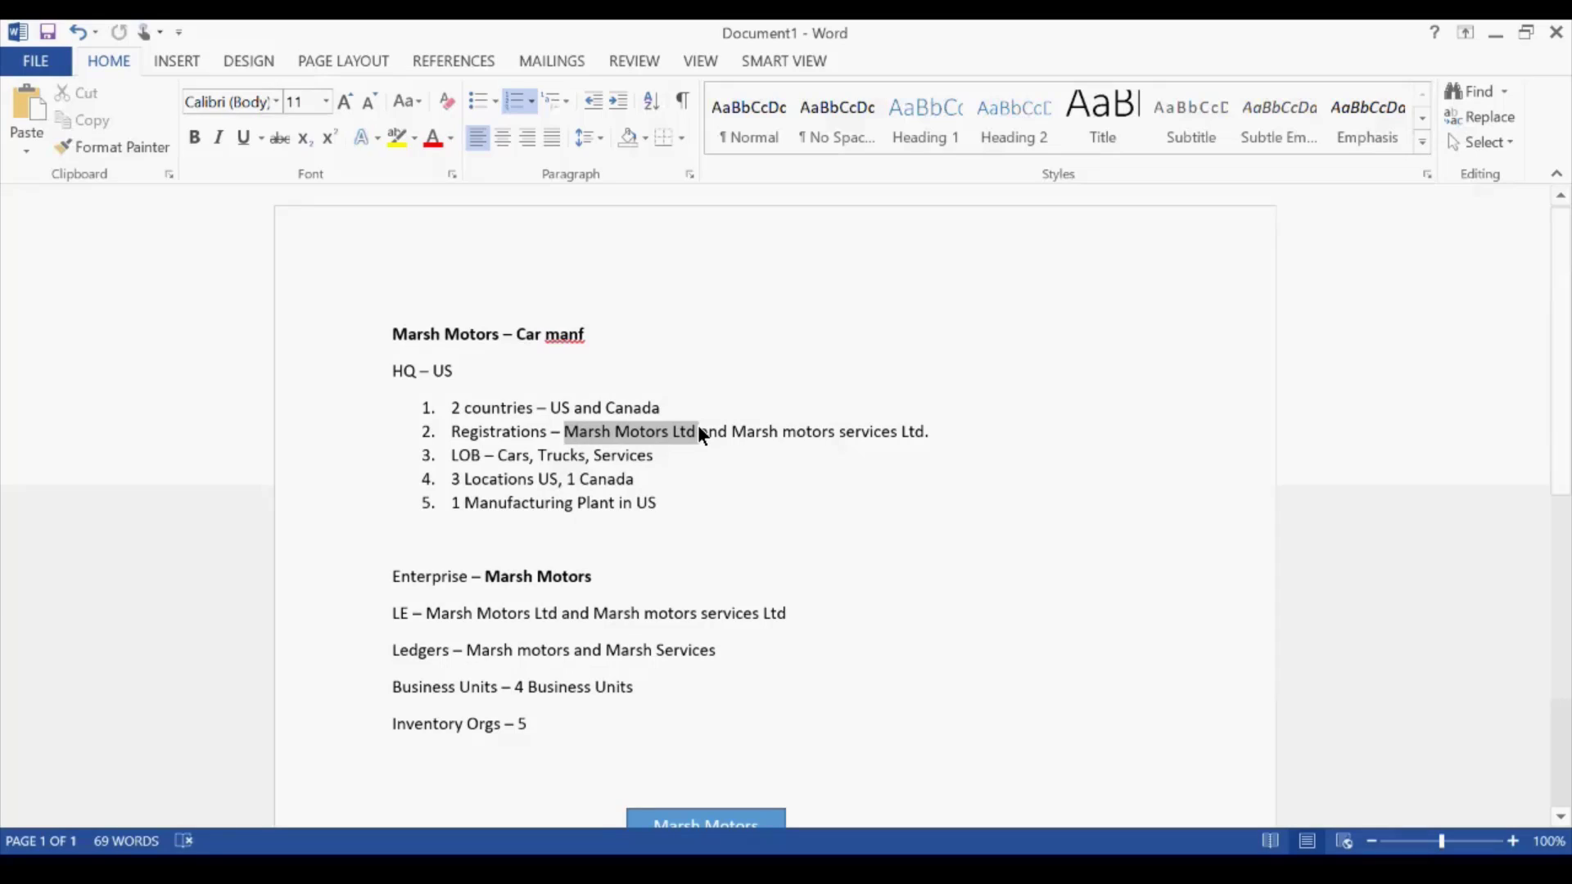
{"action": "left_click_drag", "start_coordinate": [729, 433], "coordinate": [918, 429]}
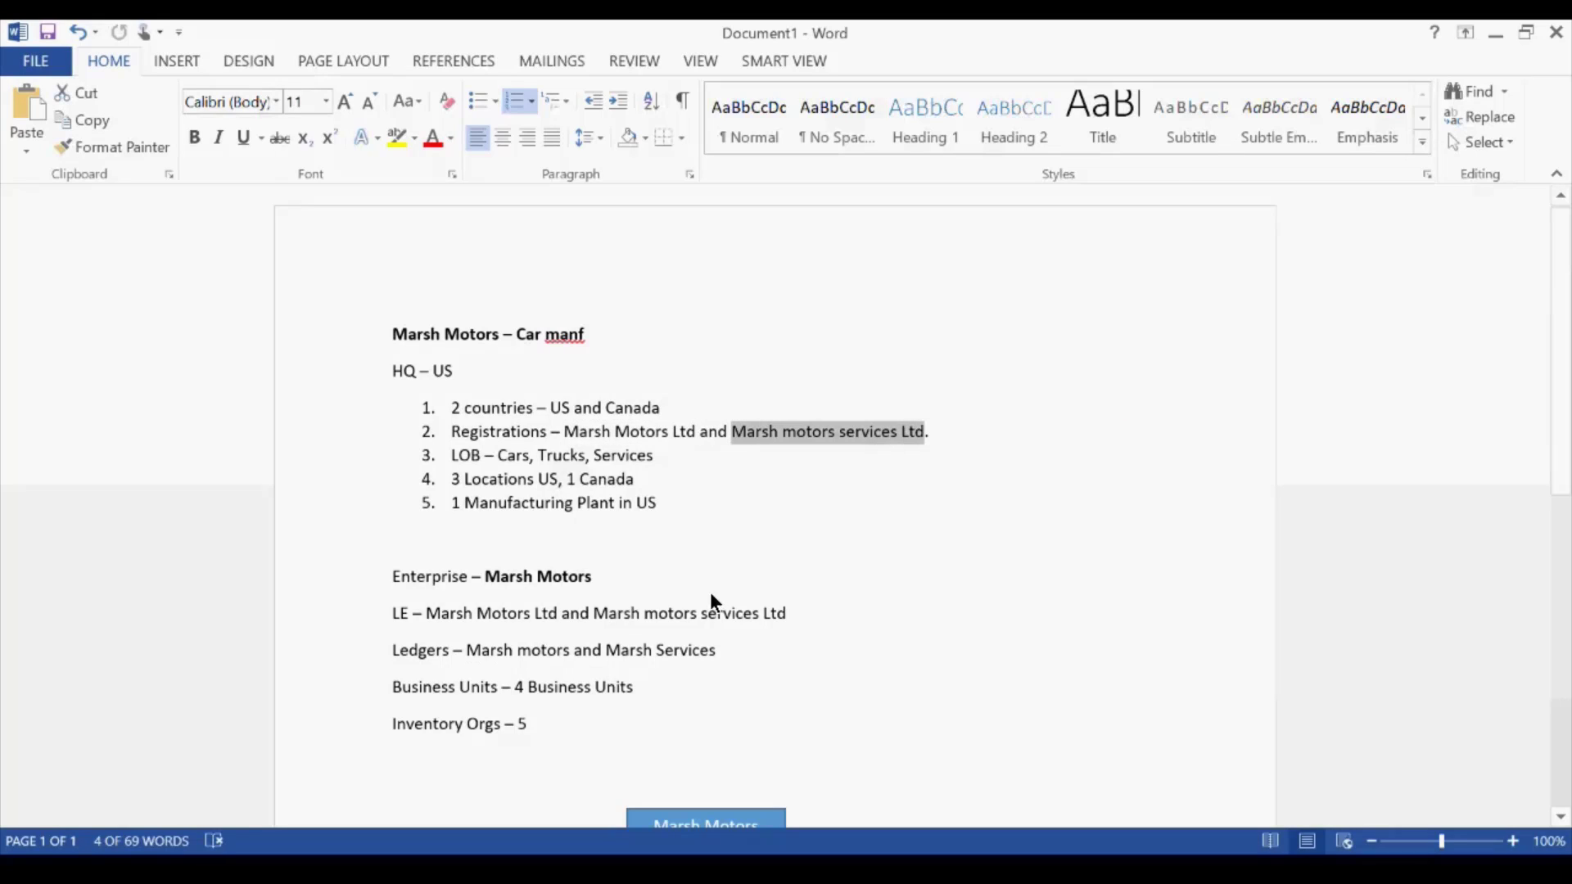
{"action": "scroll", "coordinate": [747, 635], "scroll_direction": "down", "scroll_amount": 3}
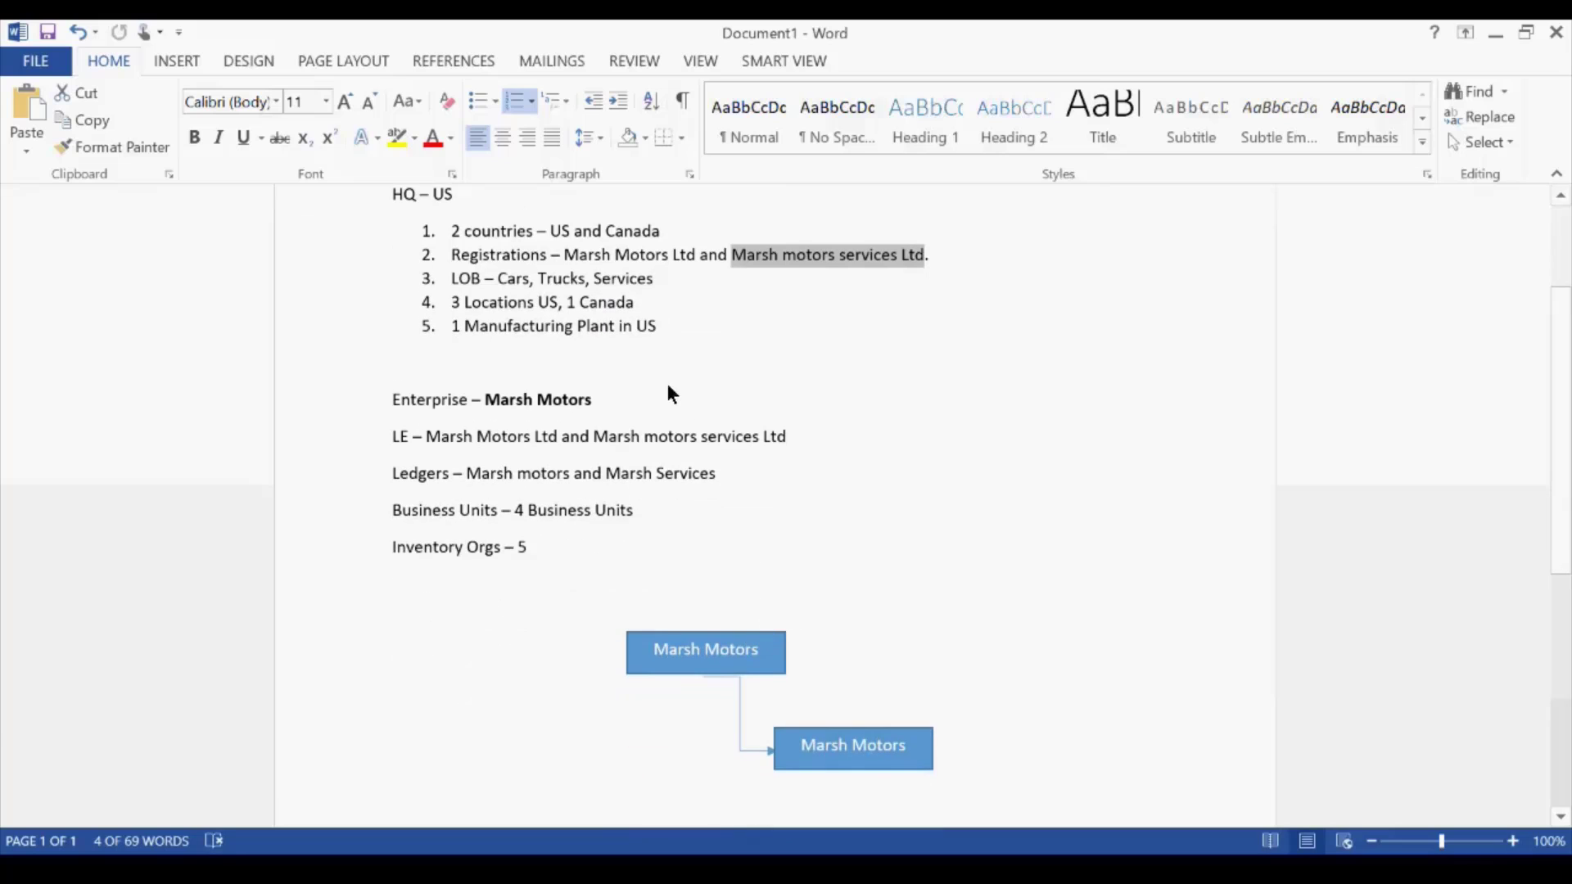
{"action": "left_click_drag", "start_coordinate": [565, 243], "coordinate": [671, 256]}
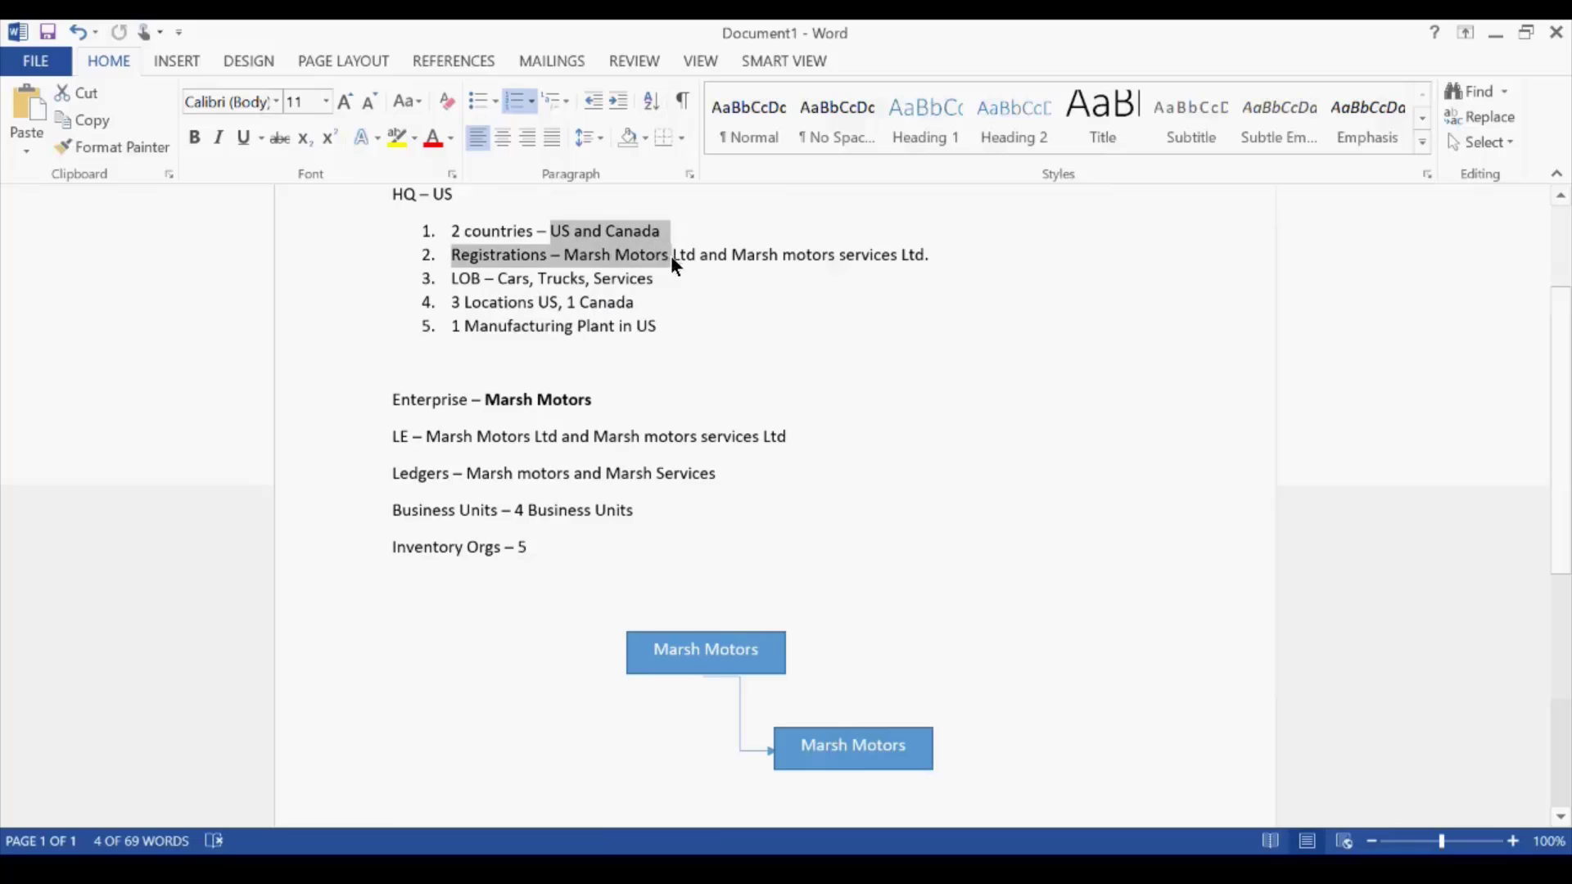
{"action": "left_click", "coordinate": [662, 279]}
{"action": "left_click_drag", "start_coordinate": [565, 255], "coordinate": [919, 250]}
{"action": "left_click", "coordinate": [812, 277]}
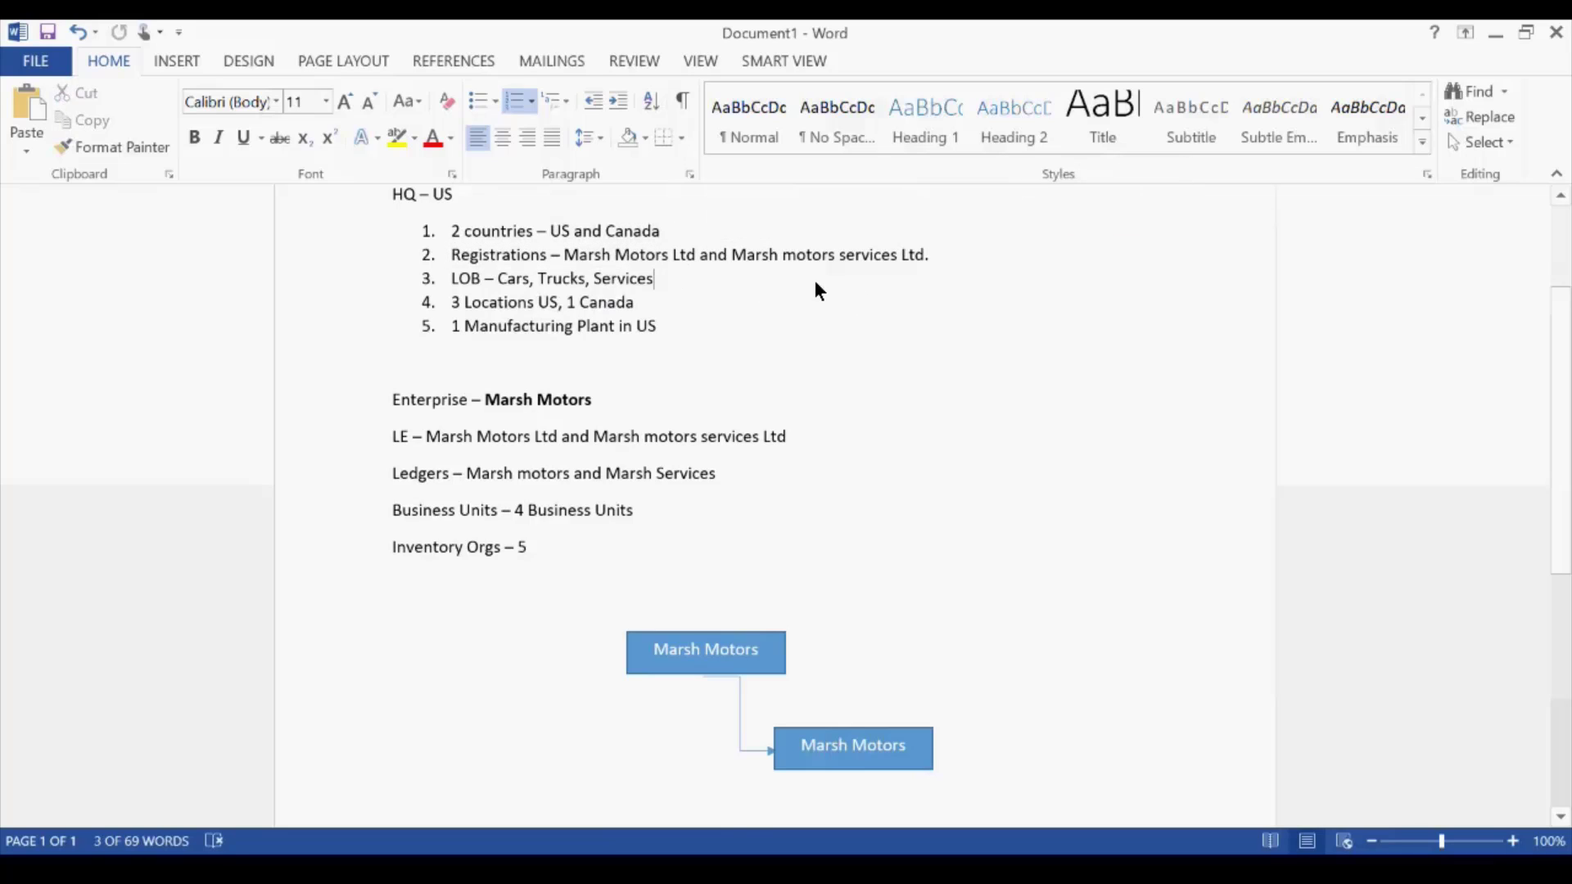